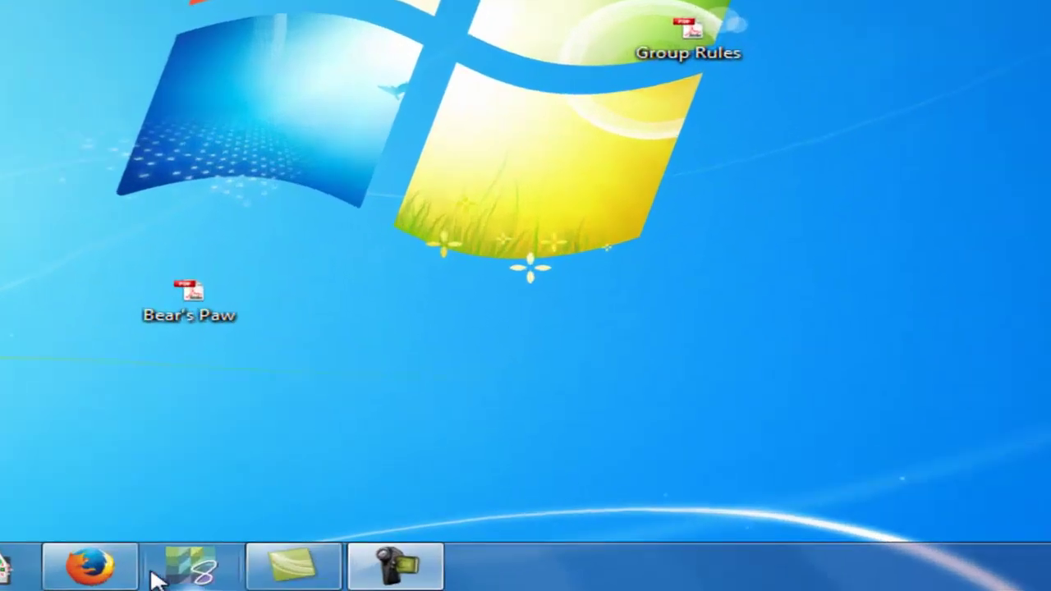
In Firefox, go from Northcott's Current Collections to the Artisan Spirit Serendipity page and browse its swatches.
{"action": "mouse_move", "coordinate": [394, 512]}
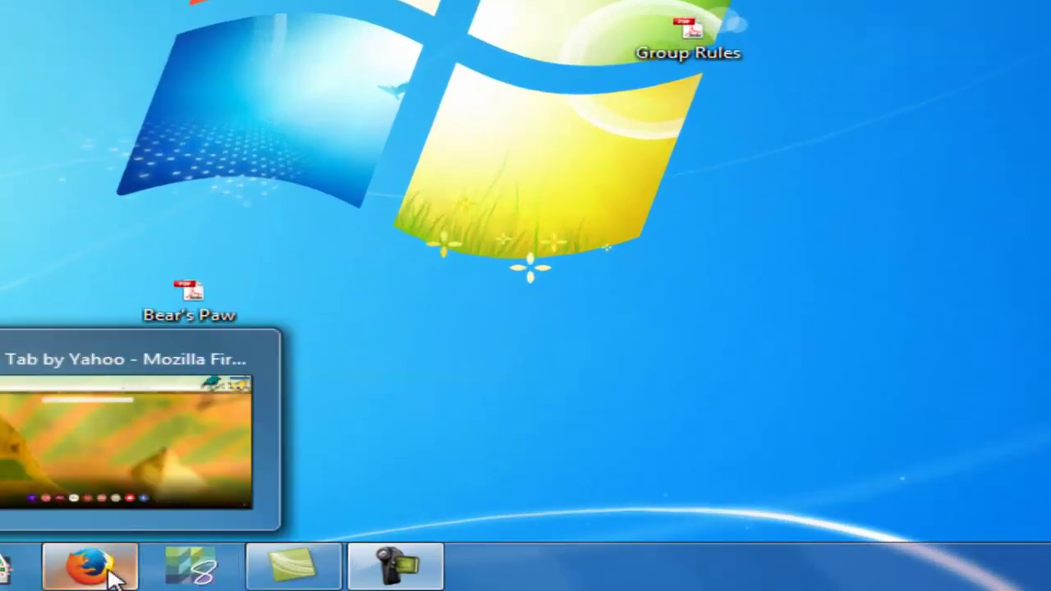
{"action": "left_click", "coordinate": [113, 579]}
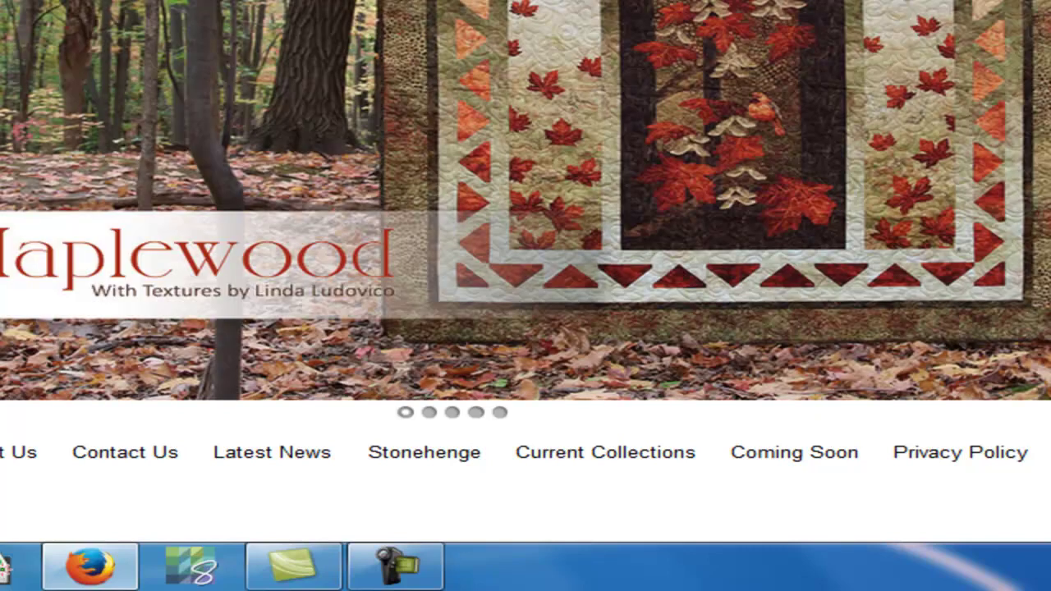
{"action": "scroll", "coordinate": [525, 271], "scroll_direction": "down", "scroll_amount": 5}
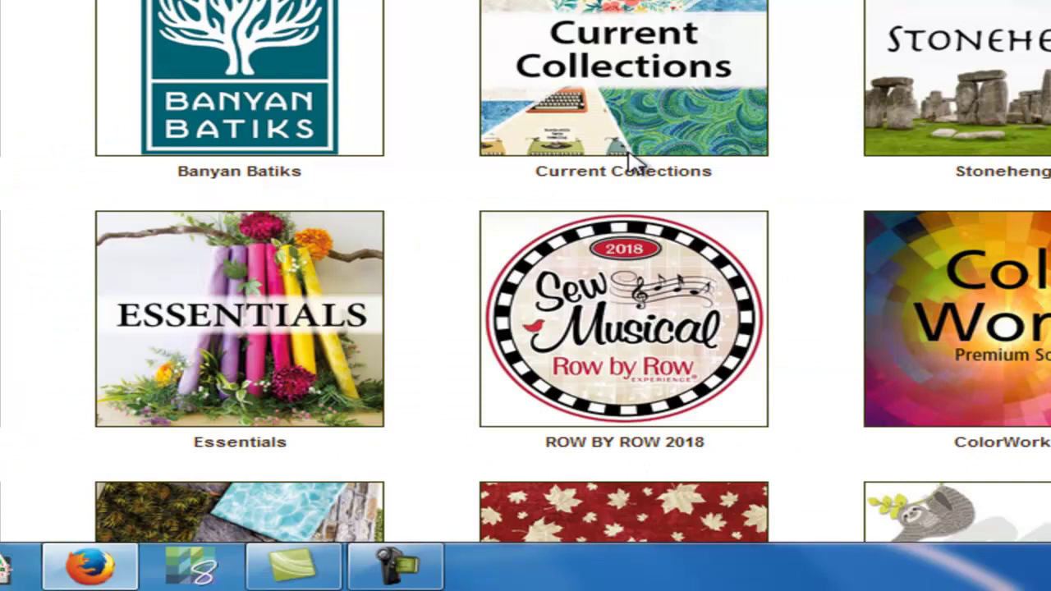
{"action": "left_click", "coordinate": [629, 181]}
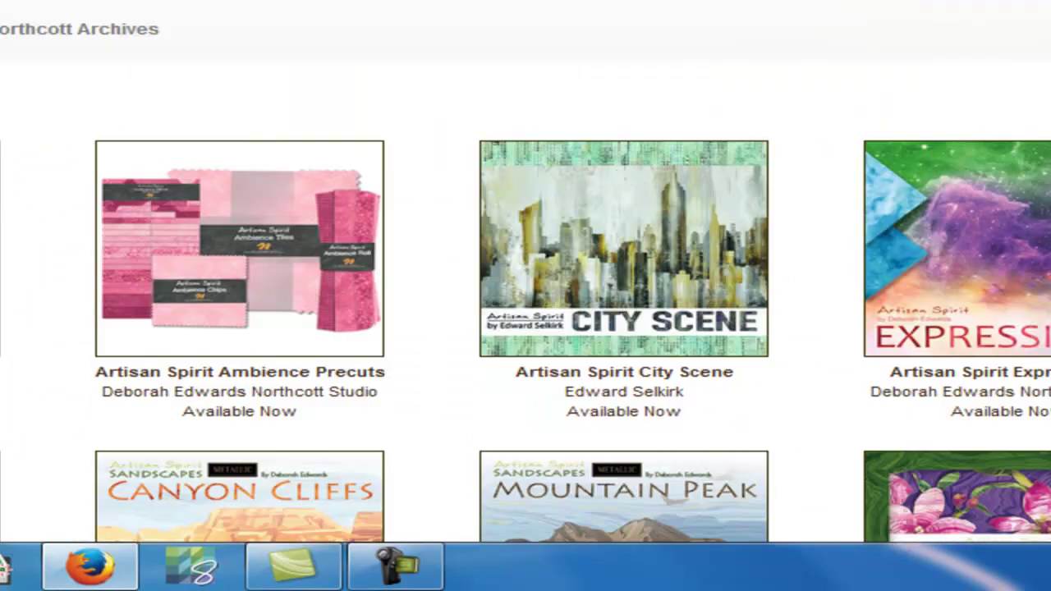
{"action": "scroll", "coordinate": [526, 275], "scroll_direction": "down", "scroll_amount": 10}
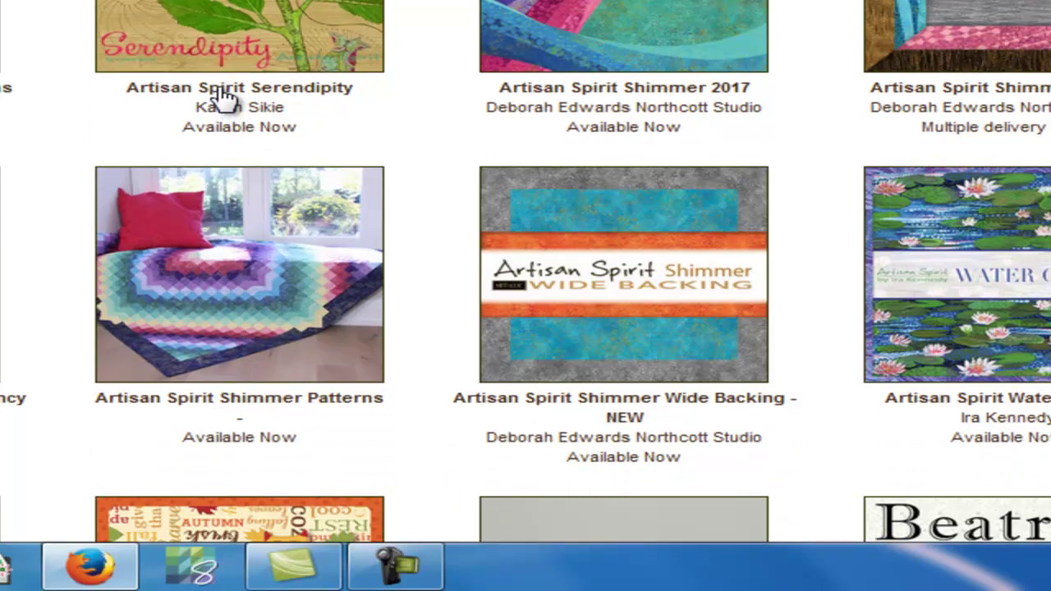
{"action": "left_click", "coordinate": [226, 96]}
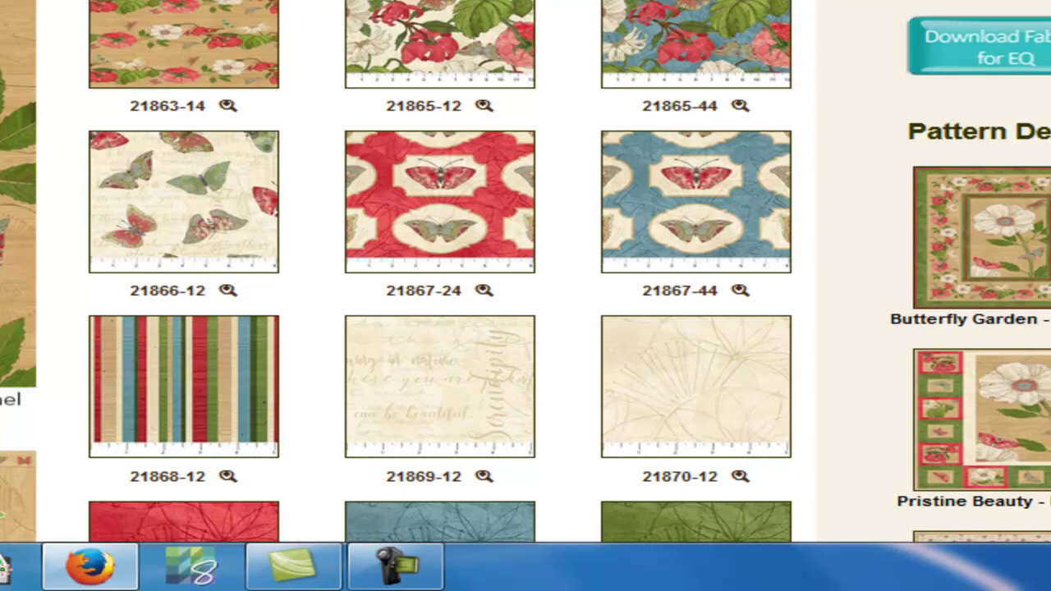
{"action": "scroll", "coordinate": [525, 273], "scroll_direction": "down", "scroll_amount": 7}
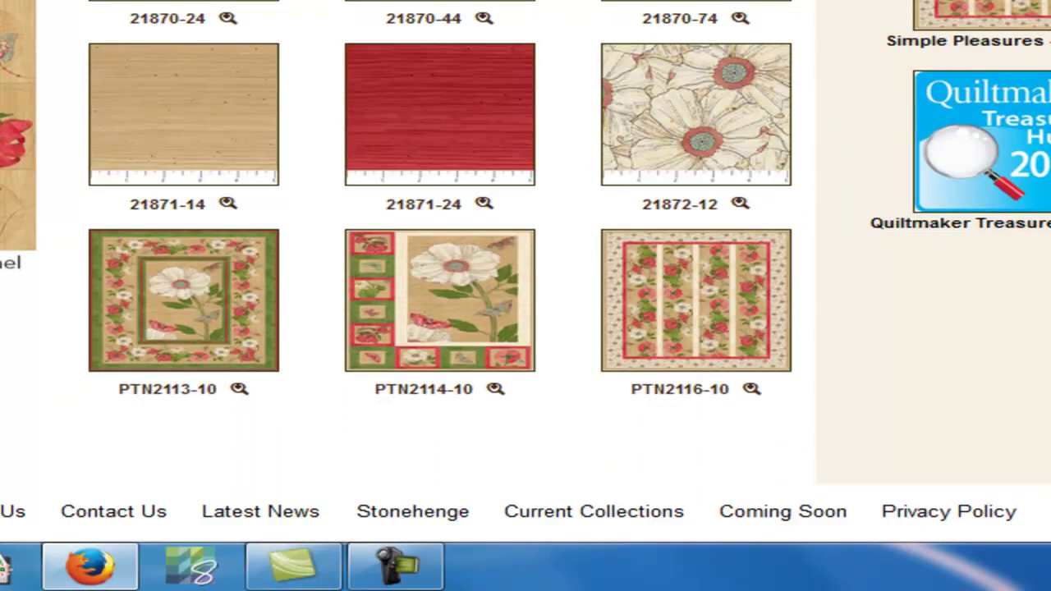
{"action": "scroll", "coordinate": [526, 273], "scroll_direction": "up", "scroll_amount": 5}
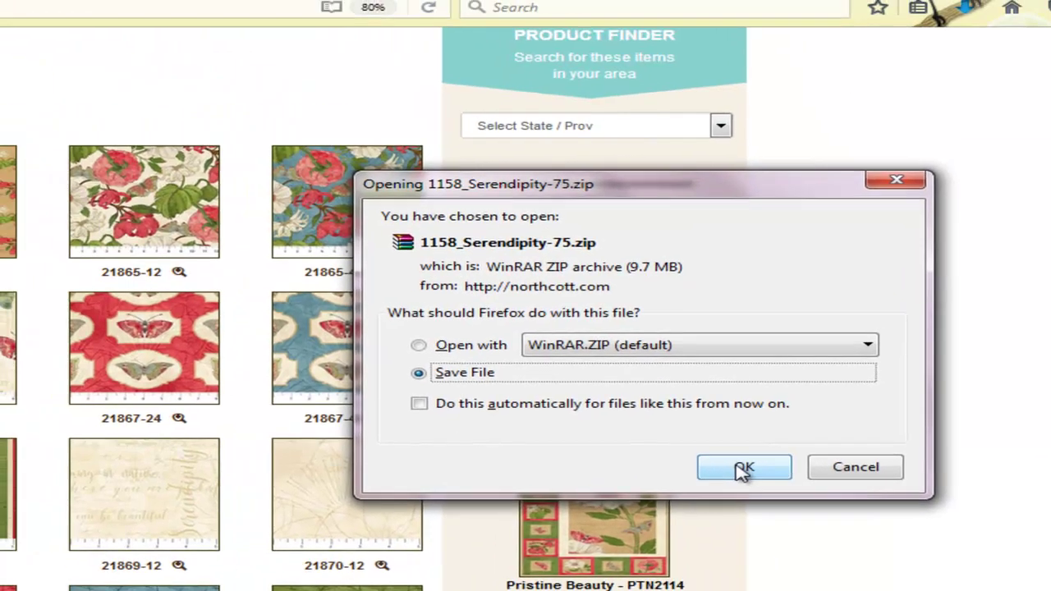
Save 1158_Serendipity-75.zip to the Desktop and check it in the Downloads list.
{"action": "left_click", "coordinate": [743, 470]}
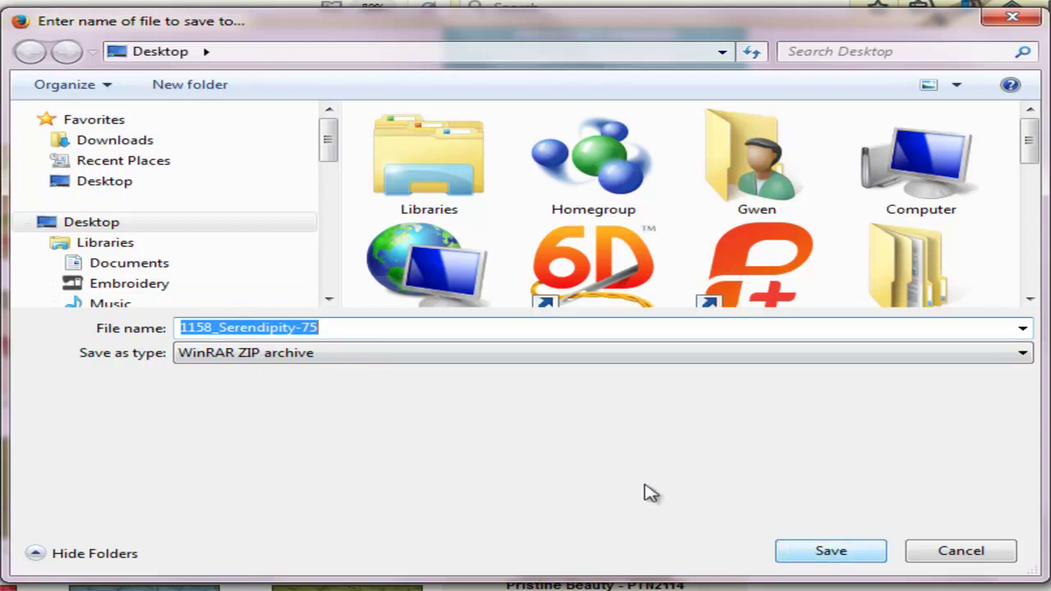
{"action": "double_click", "coordinate": [101, 223]}
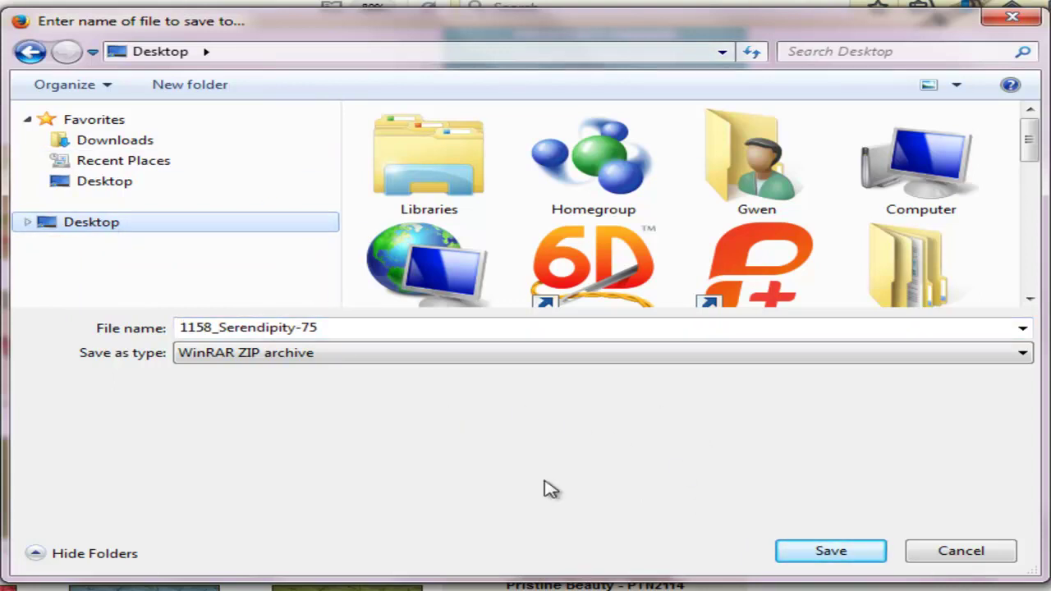
{"action": "left_click", "coordinate": [826, 552]}
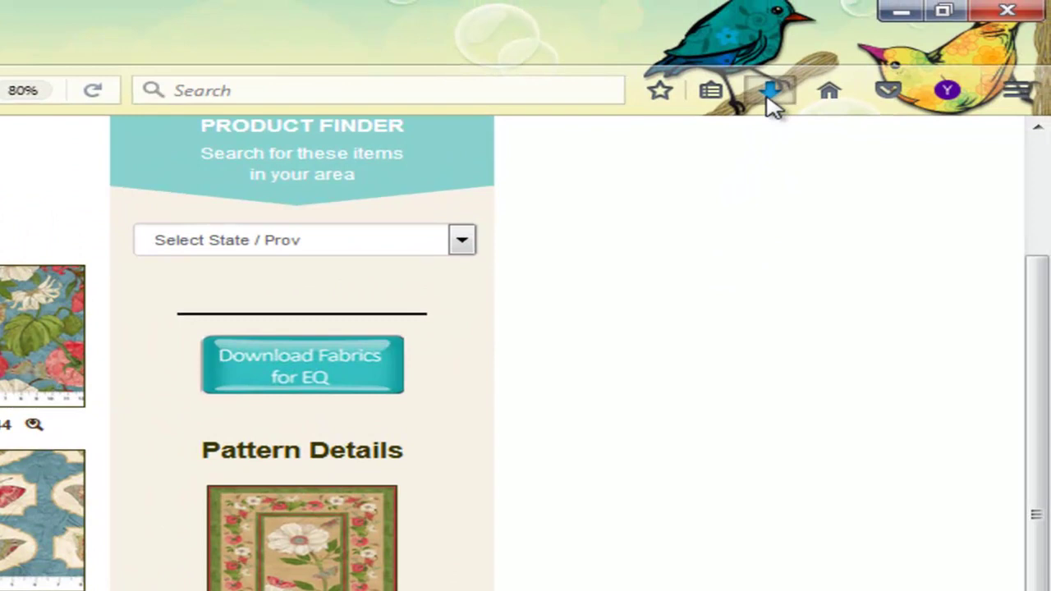
{"action": "left_click", "coordinate": [772, 97]}
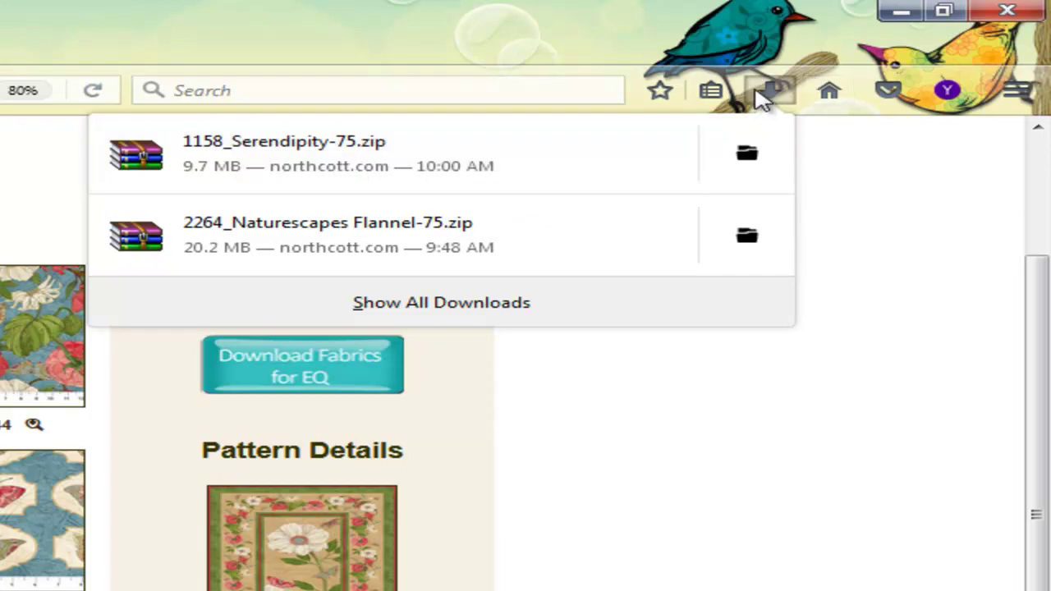
{"action": "left_click", "coordinate": [762, 97]}
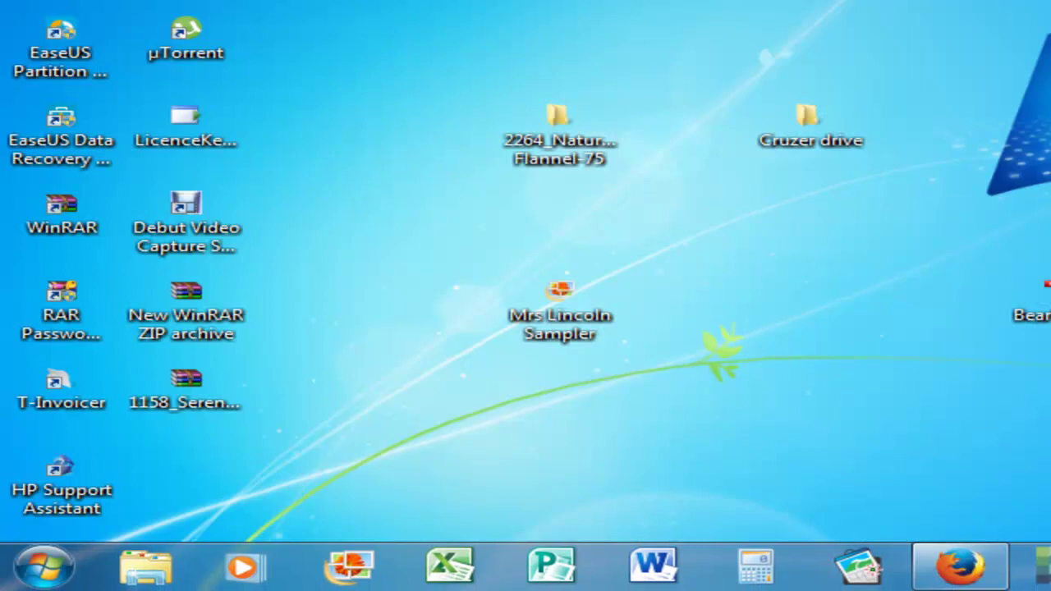
Move the Serendipity zip beside the Cruzer folder and extract it onto the desktop.
{"action": "left_click_drag", "start_coordinate": [161, 381], "coordinate": [899, 255]}
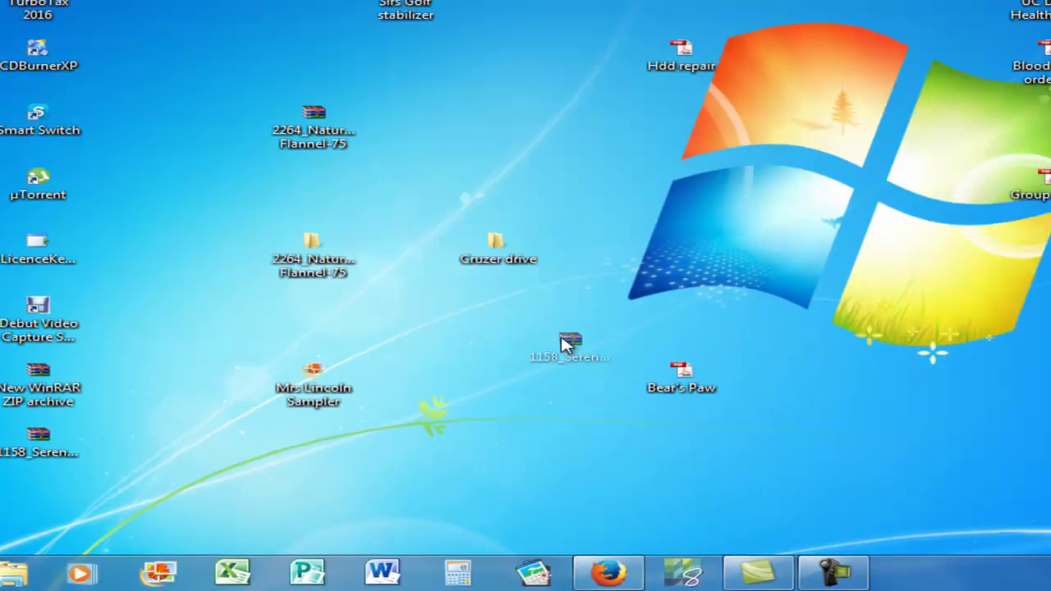
{"action": "left_click_drag", "start_coordinate": [564, 345], "coordinate": [497, 355]}
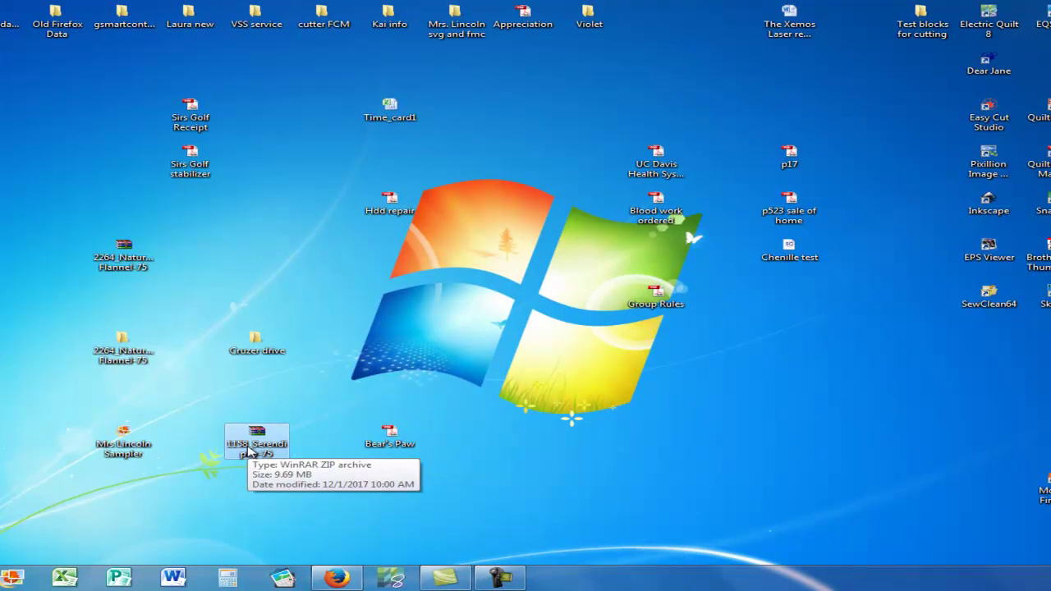
{"action": "right_click", "coordinate": [247, 446]}
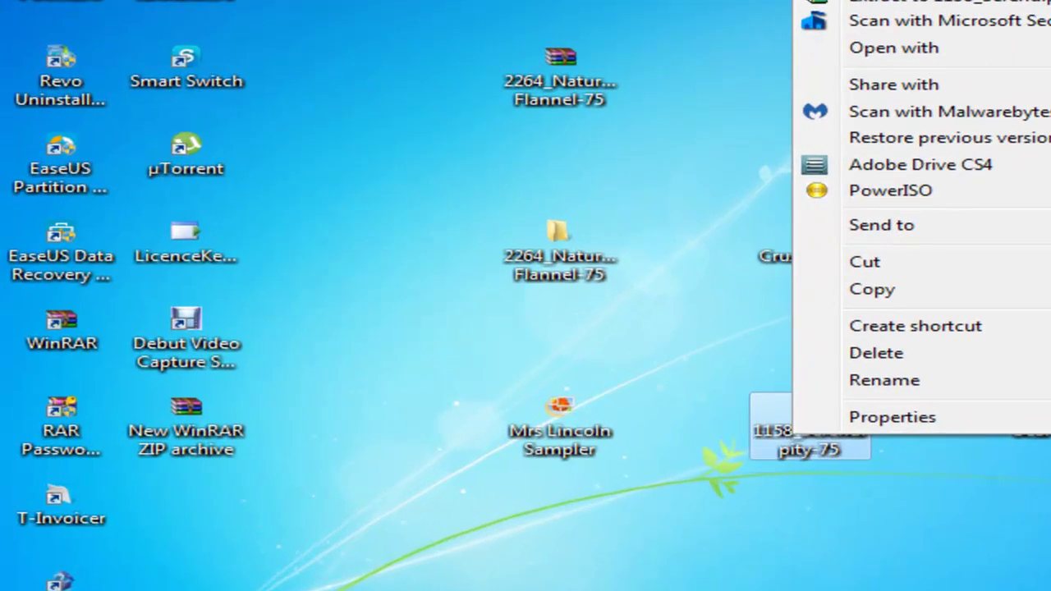
{"action": "left_click", "coordinate": [352, 203]}
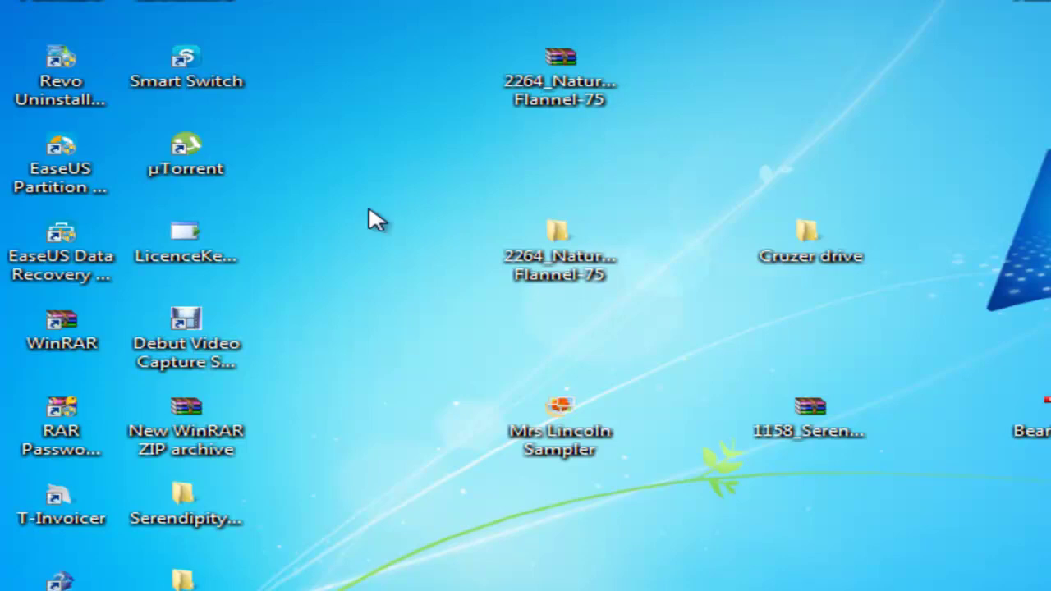
Open the extracted Serendipity-75 folder, review its fabric images, and close it.
{"action": "left_click_drag", "start_coordinate": [197, 505], "coordinate": [820, 103]}
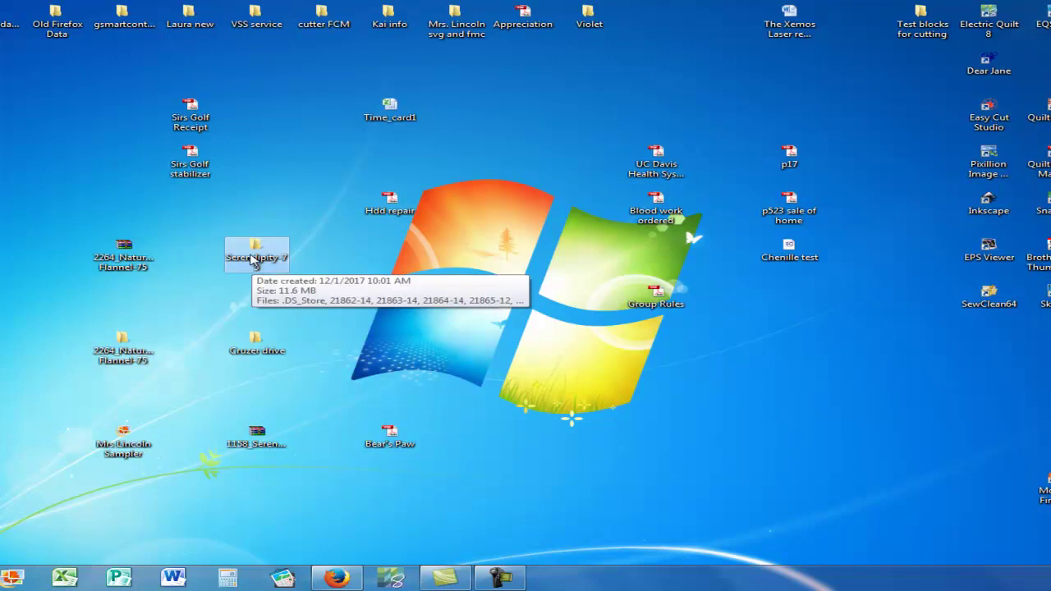
{"action": "double_click", "coordinate": [254, 263]}
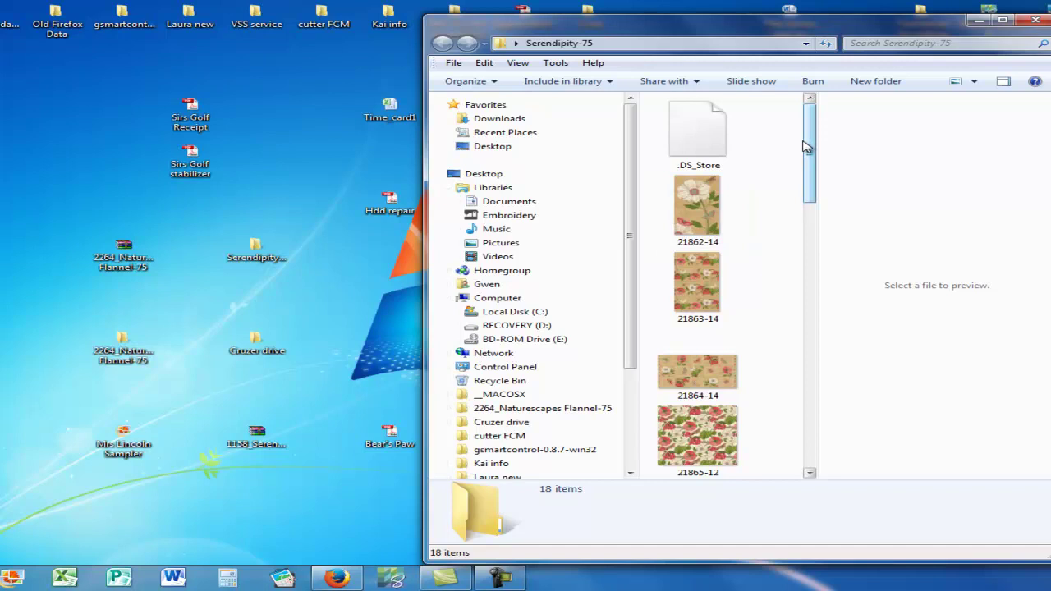
{"action": "left_click_drag", "start_coordinate": [805, 134], "coordinate": [820, 106]}
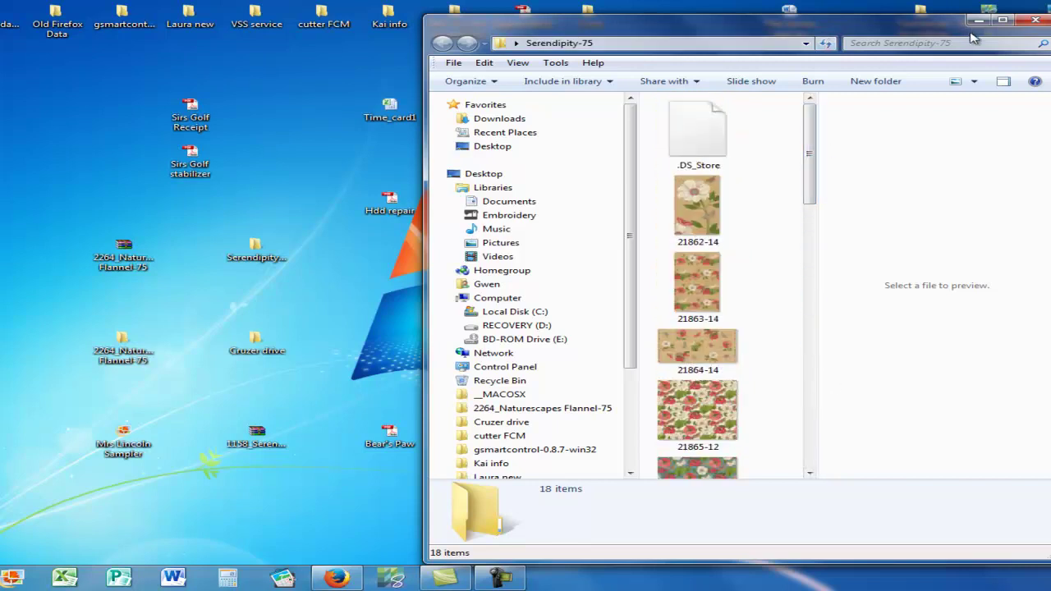
{"action": "left_click", "coordinate": [1032, 22]}
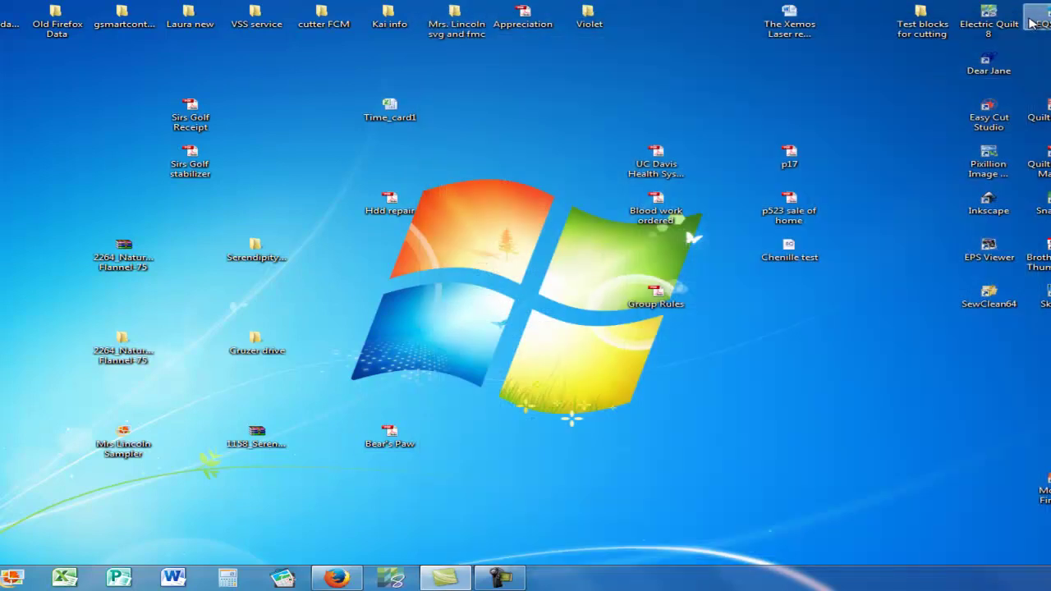
Launch Electric Quilt 8 from the taskbar.
{"action": "left_click", "coordinate": [392, 578]}
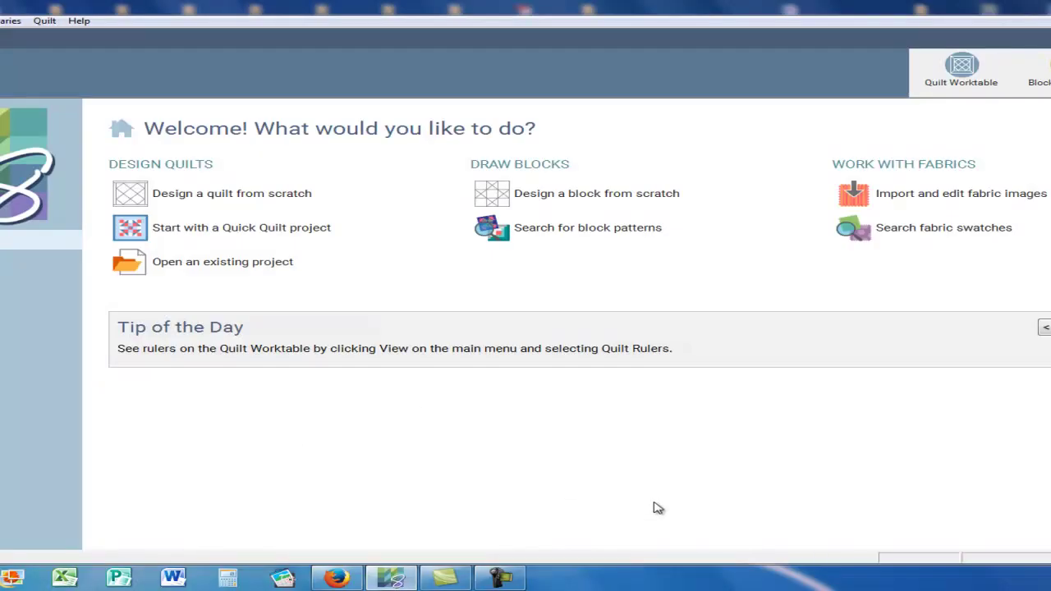
Open the Fabric Library and bring up the Import from Fabric Scans (From Image File) dialog.
{"action": "left_click", "coordinate": [8, 20]}
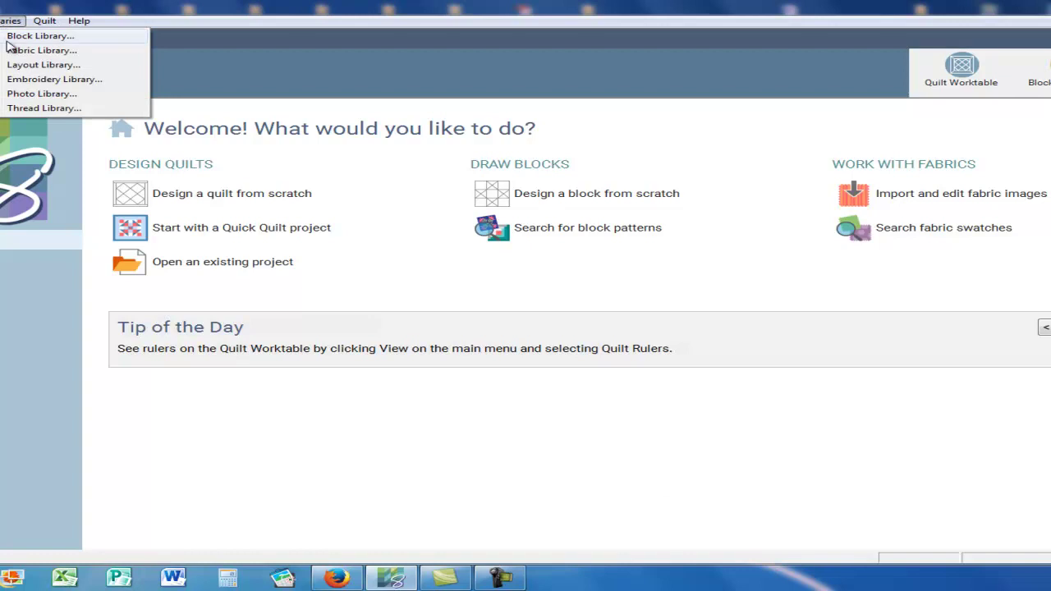
{"action": "left_click", "coordinate": [14, 50]}
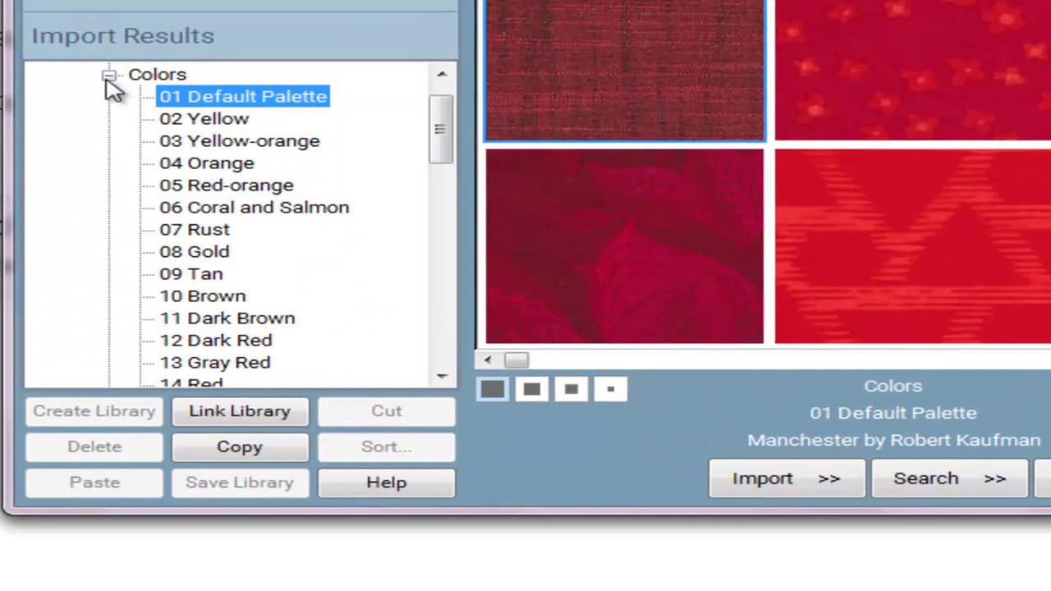
{"action": "left_click", "coordinate": [142, 130]}
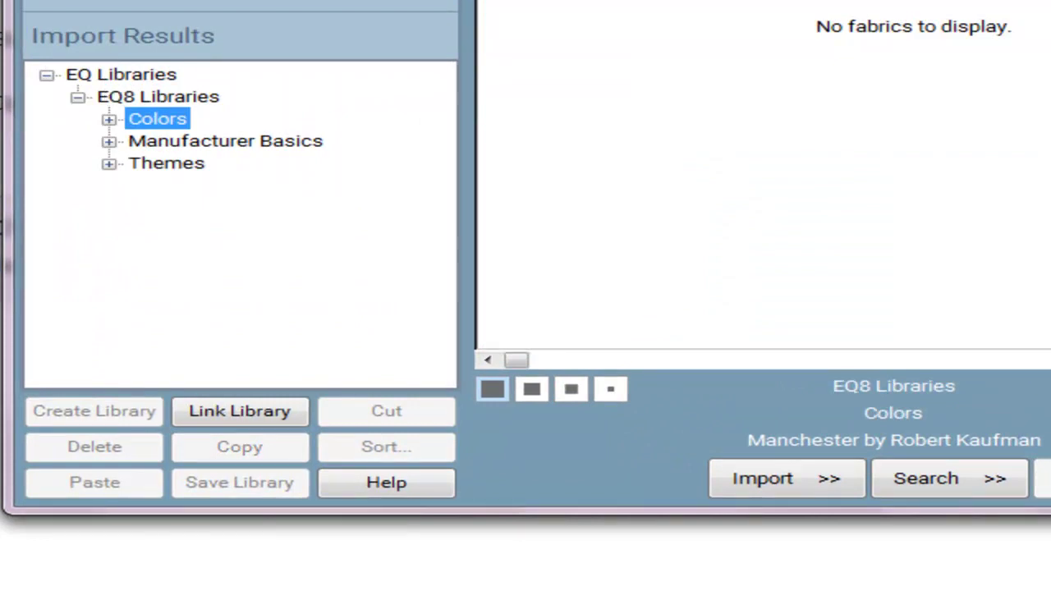
{"action": "left_click", "coordinate": [78, 37]}
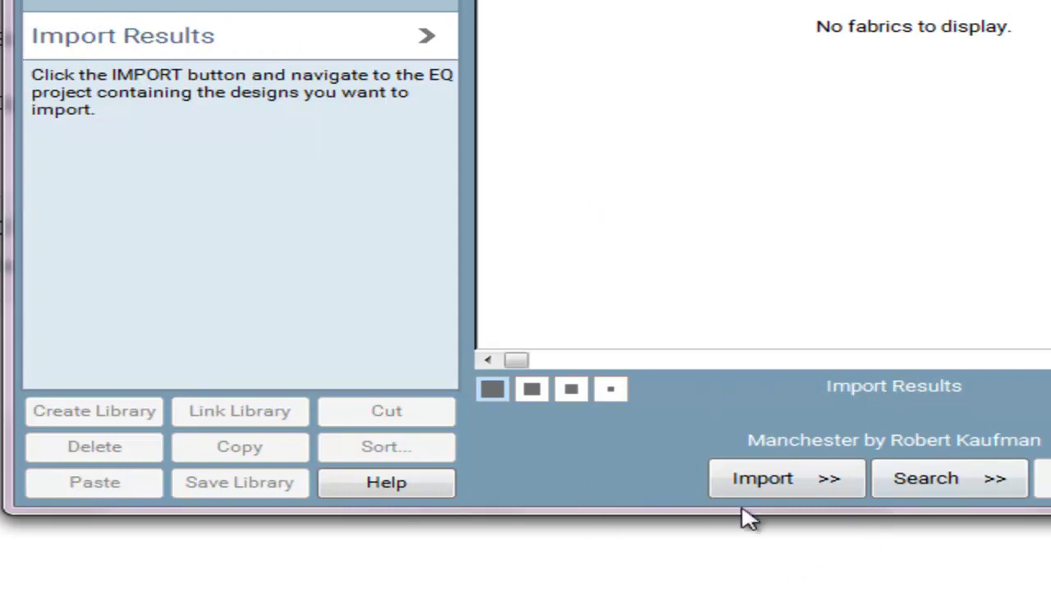
{"action": "left_click", "coordinate": [772, 485]}
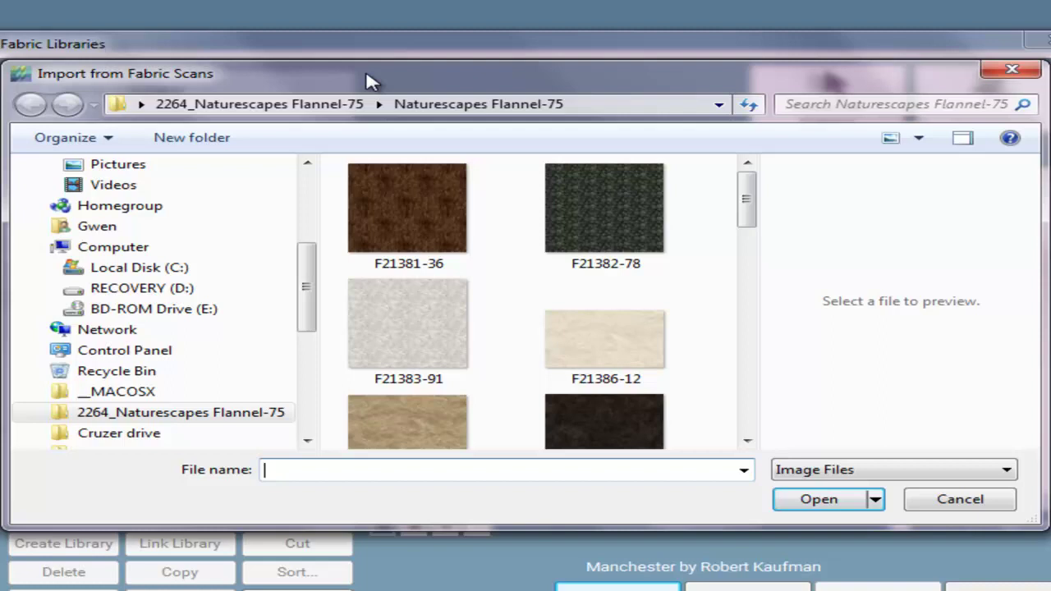
Browse to the Serendipity-75 folder on the Desktop.
{"action": "left_click", "coordinate": [119, 251]}
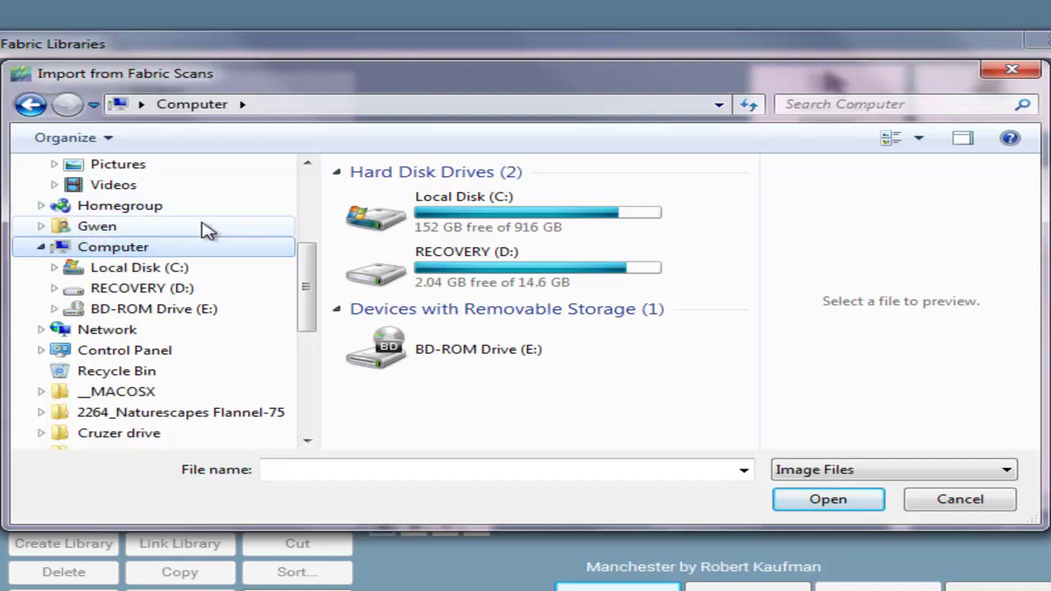
{"action": "left_click_drag", "start_coordinate": [304, 308], "coordinate": [304, 164]}
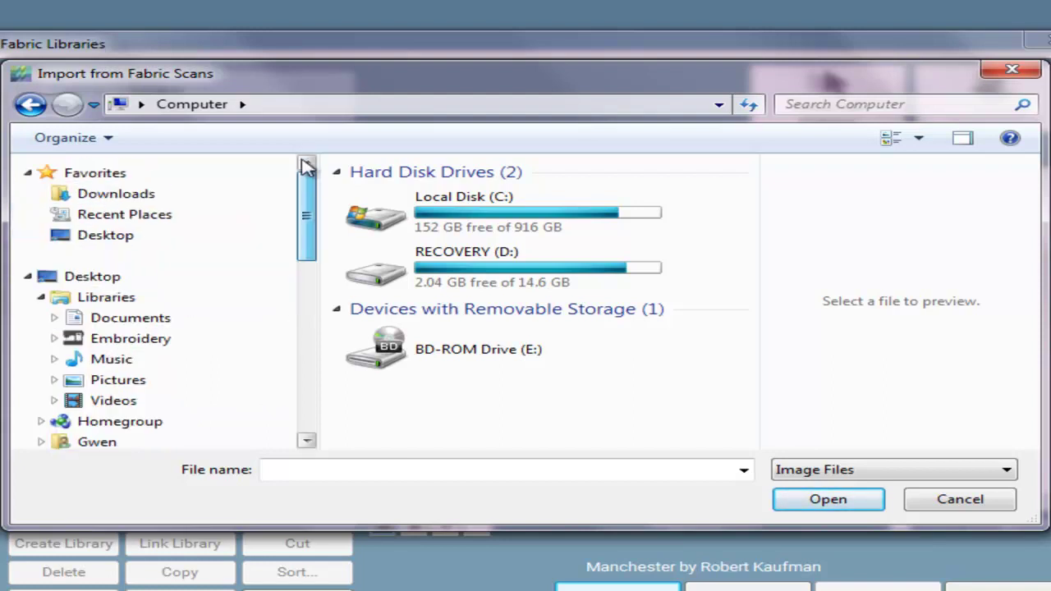
{"action": "left_click", "coordinate": [112, 242]}
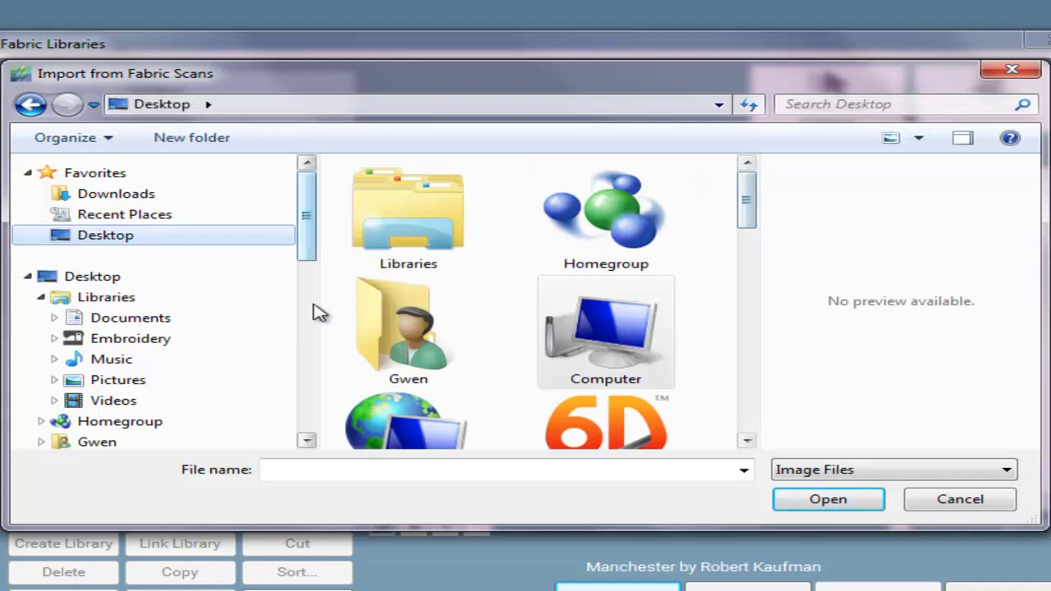
{"action": "left_click_drag", "start_coordinate": [739, 187], "coordinate": [735, 385]}
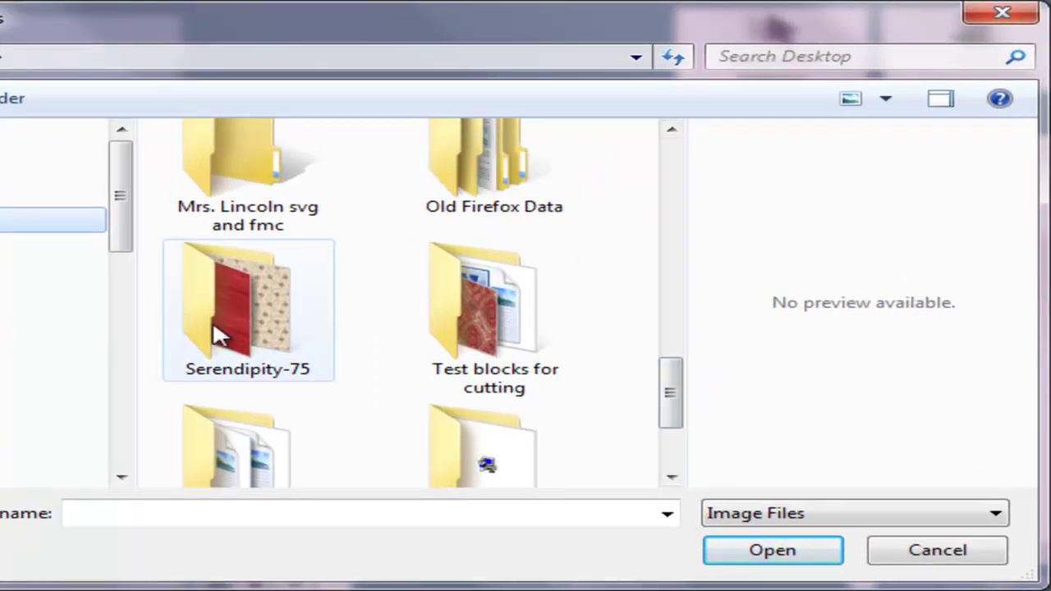
{"action": "double_click", "coordinate": [218, 332]}
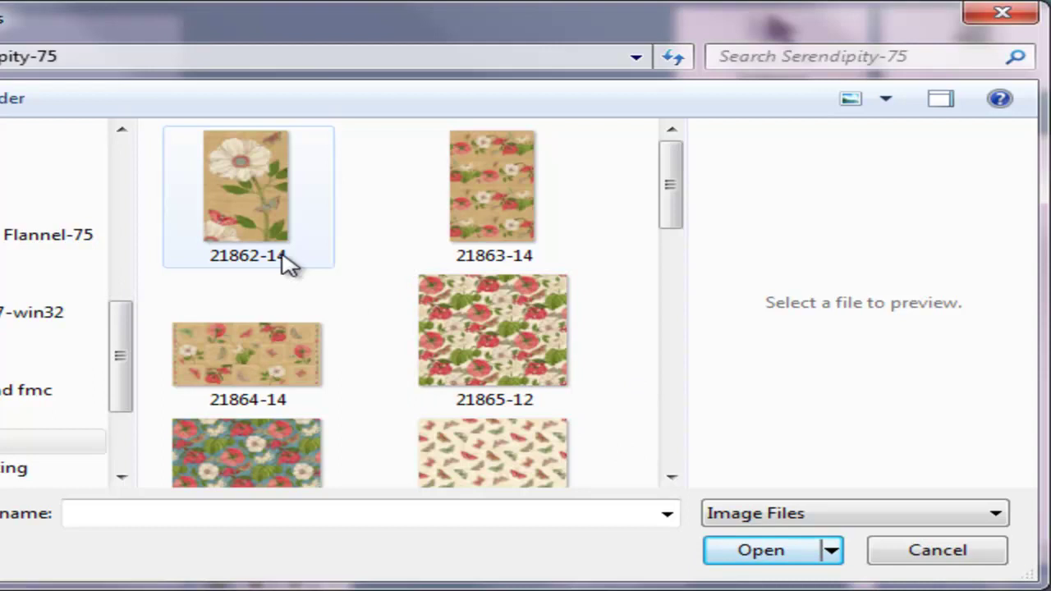
Select fabric scans 21862-14 through 21872-12 and import them.
{"action": "left_click", "coordinate": [230, 195]}
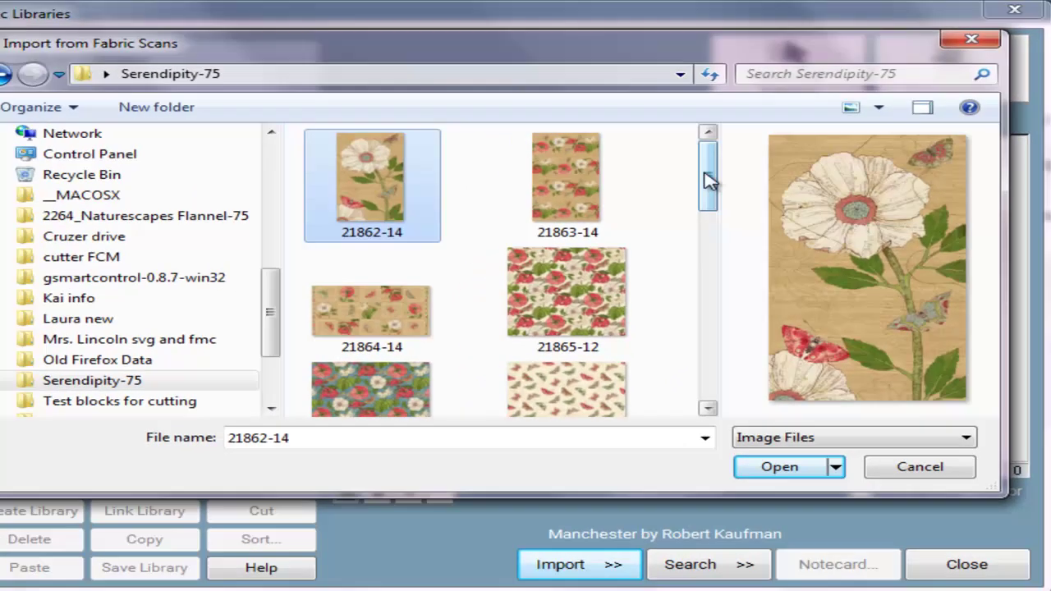
{"action": "left_click_drag", "start_coordinate": [708, 180], "coordinate": [718, 383]}
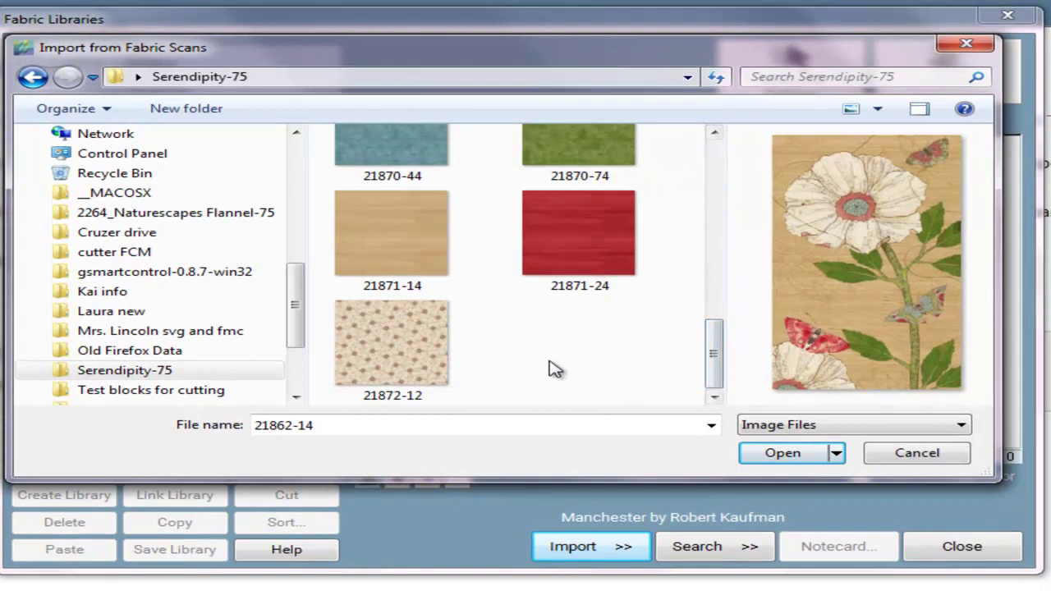
{"action": "left_click", "coordinate": [415, 357], "text": "shift"}
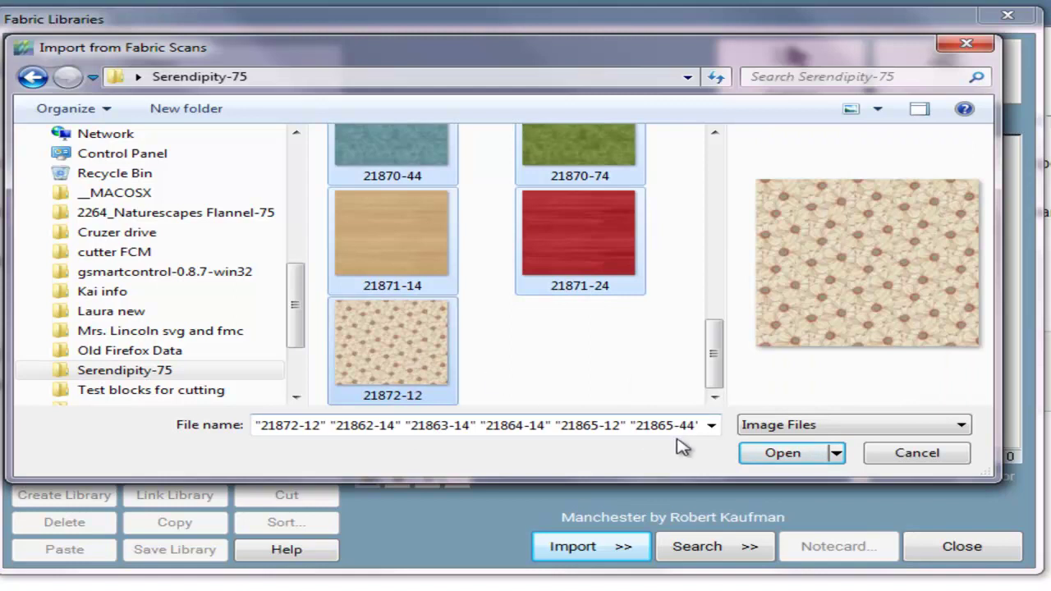
{"action": "left_click", "coordinate": [758, 454]}
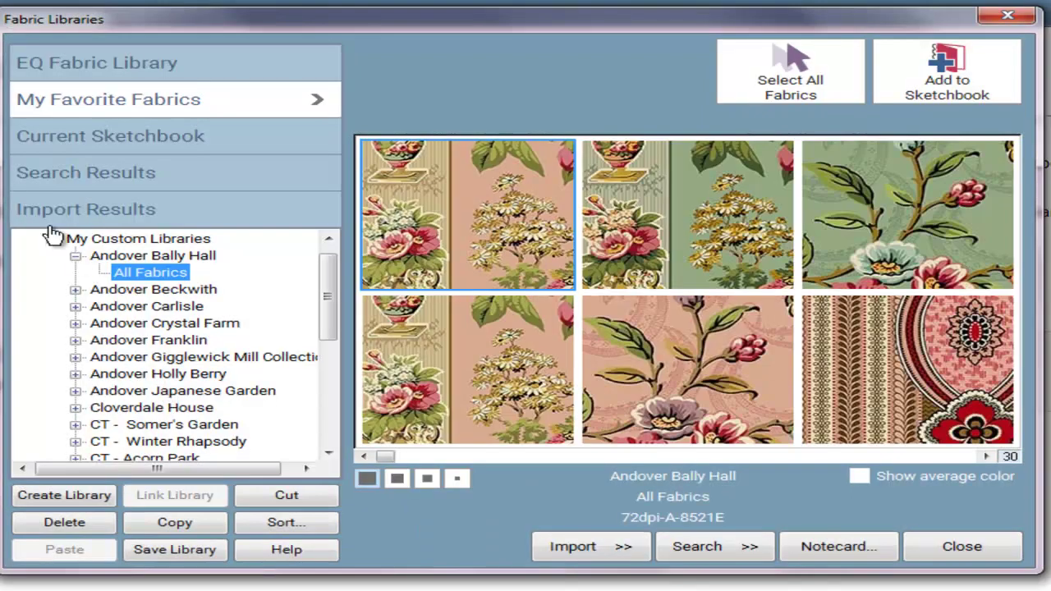
Create a custom fabric library named 'Northcott Serendipty' starting with 1 style.
{"action": "left_click", "coordinate": [74, 257]}
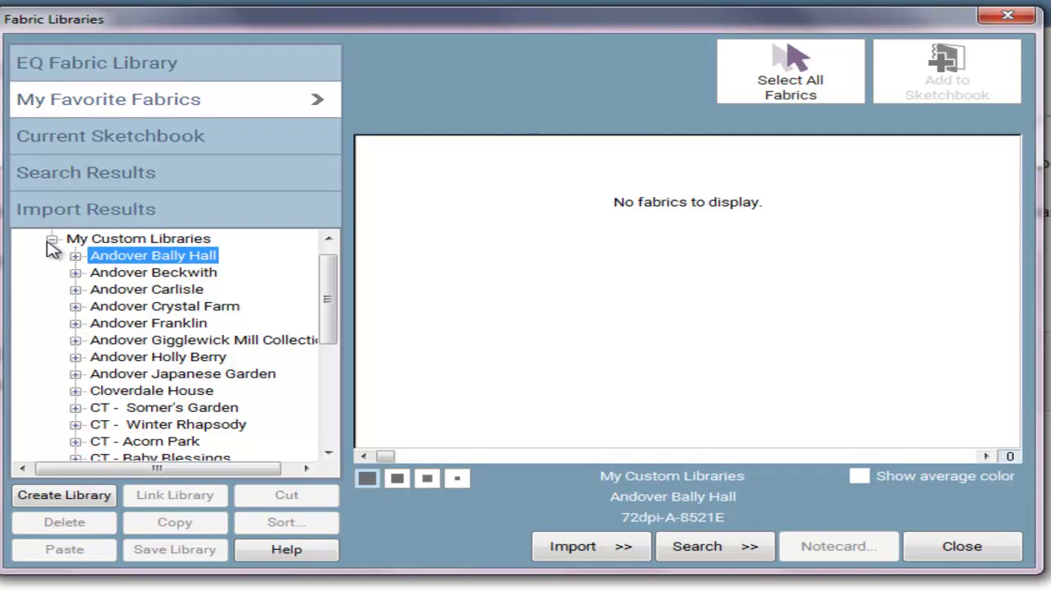
{"action": "left_click", "coordinate": [41, 503]}
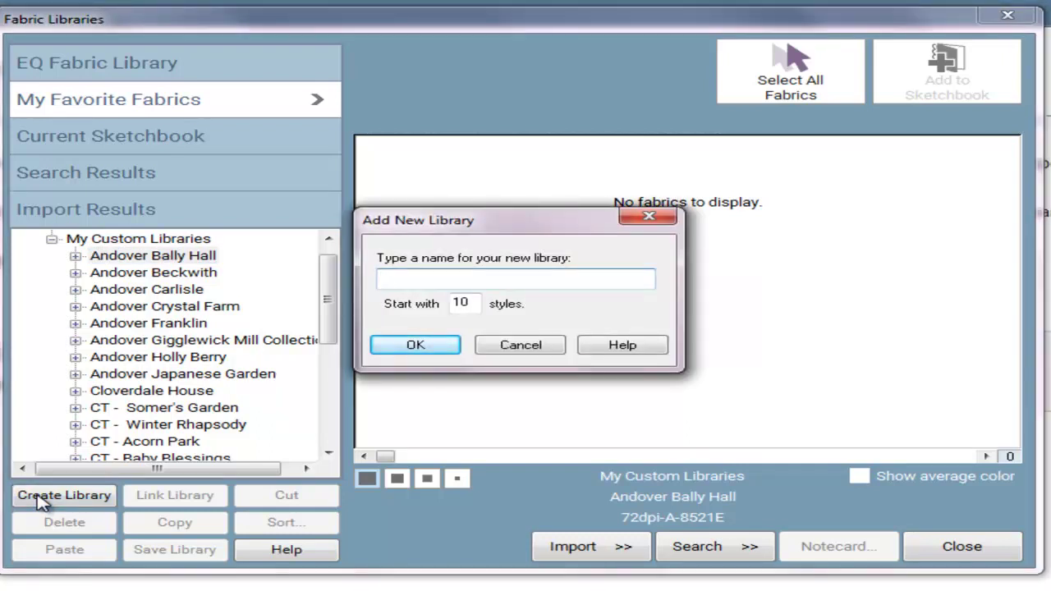
{"action": "type", "text": "Northcott"}
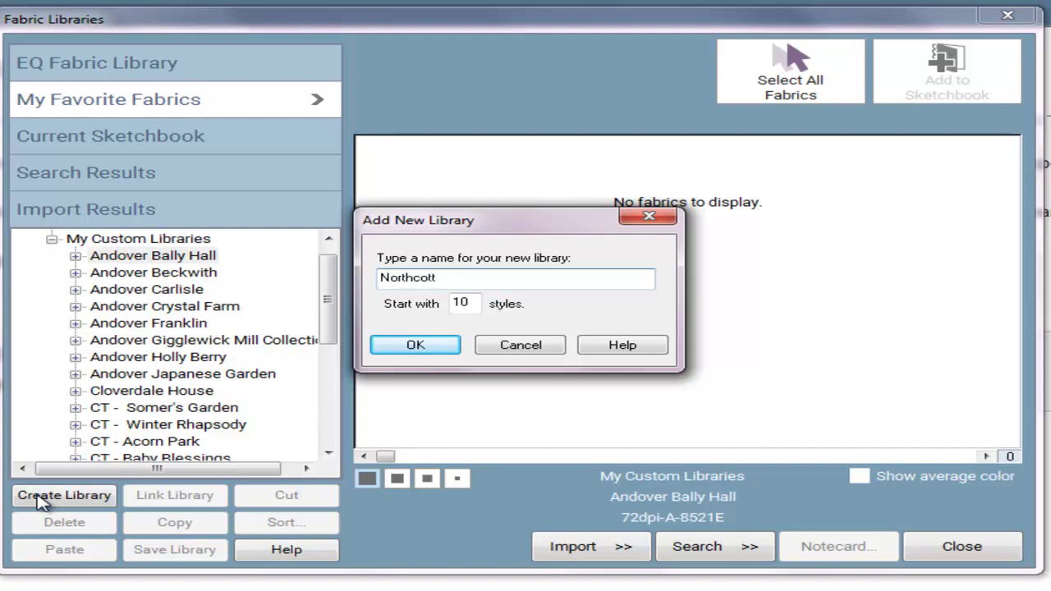
{"action": "type", "text": " Ser"}
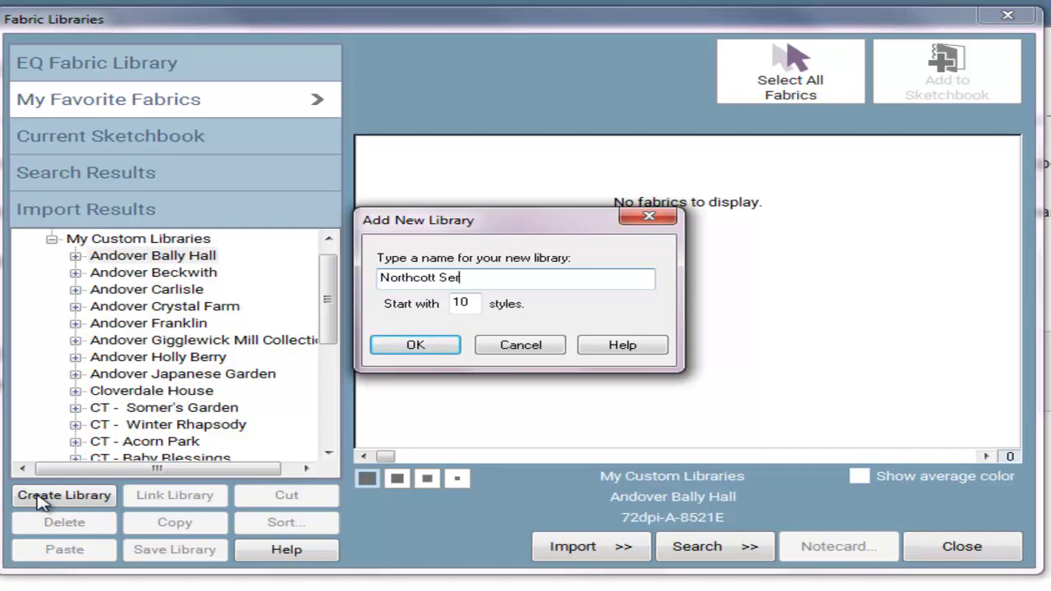
{"action": "type", "text": "endipty"}
{"action": "left_click", "coordinate": [470, 304]}
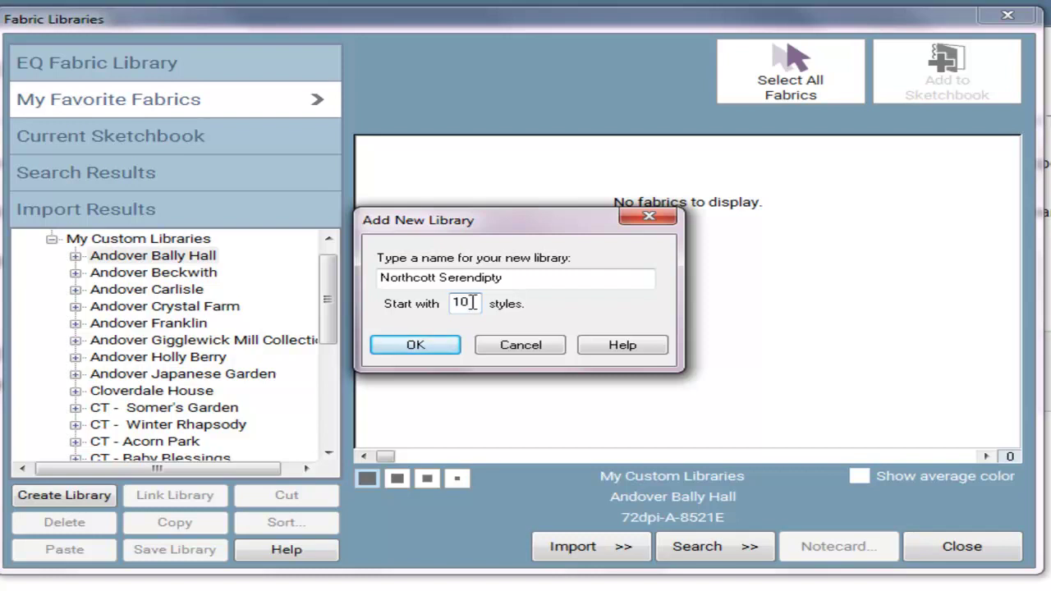
{"action": "key", "text": "BackSpace"}
{"action": "left_click", "coordinate": [411, 347]}
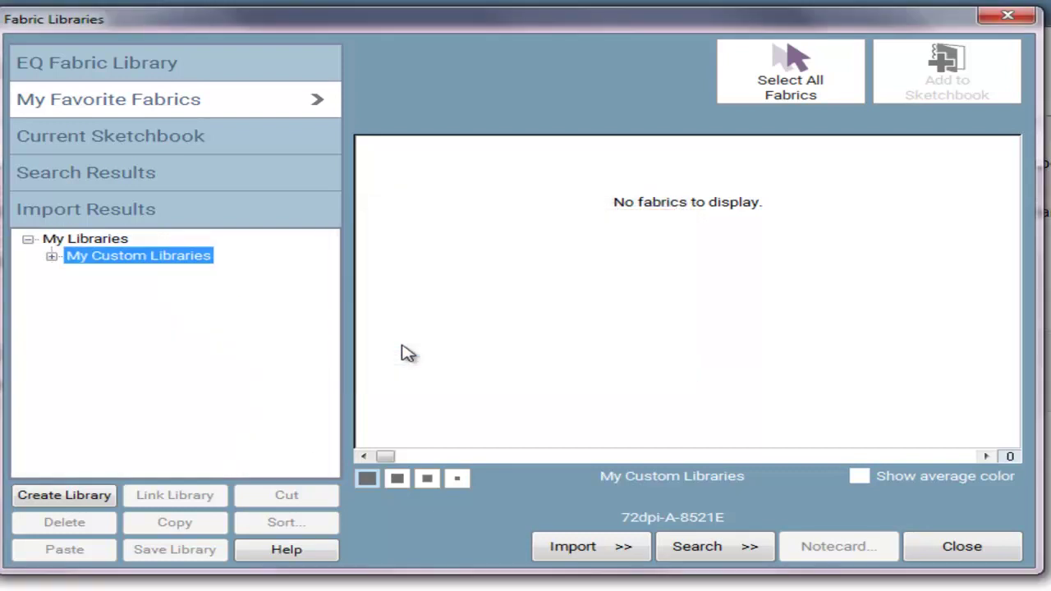
Expand Northcott Serendipty and rename its Style 1 to 'All Fabrics'.
{"action": "left_click", "coordinate": [51, 256]}
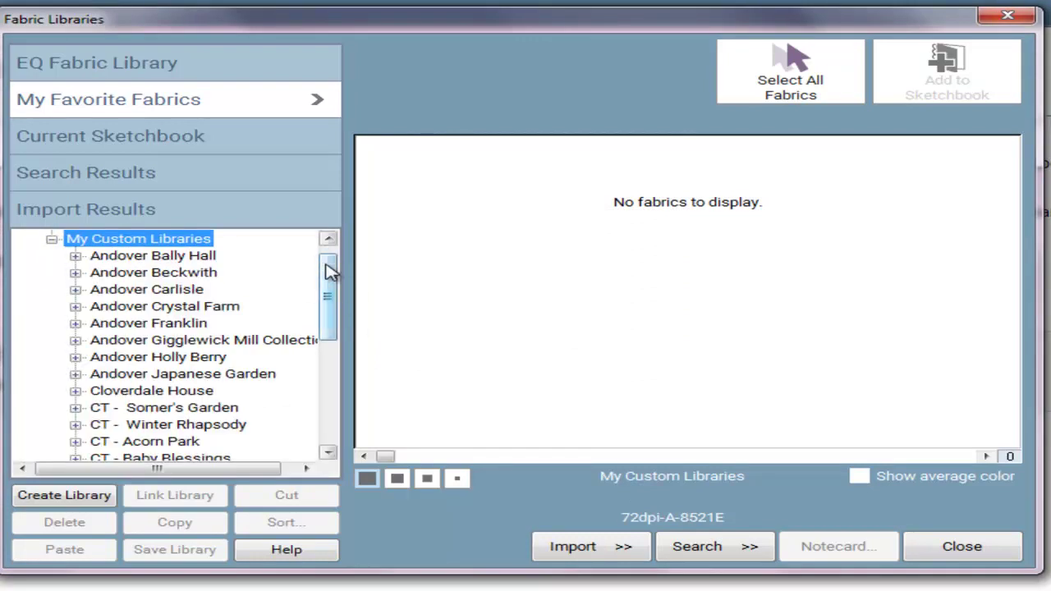
{"action": "left_click_drag", "start_coordinate": [329, 272], "coordinate": [333, 400]}
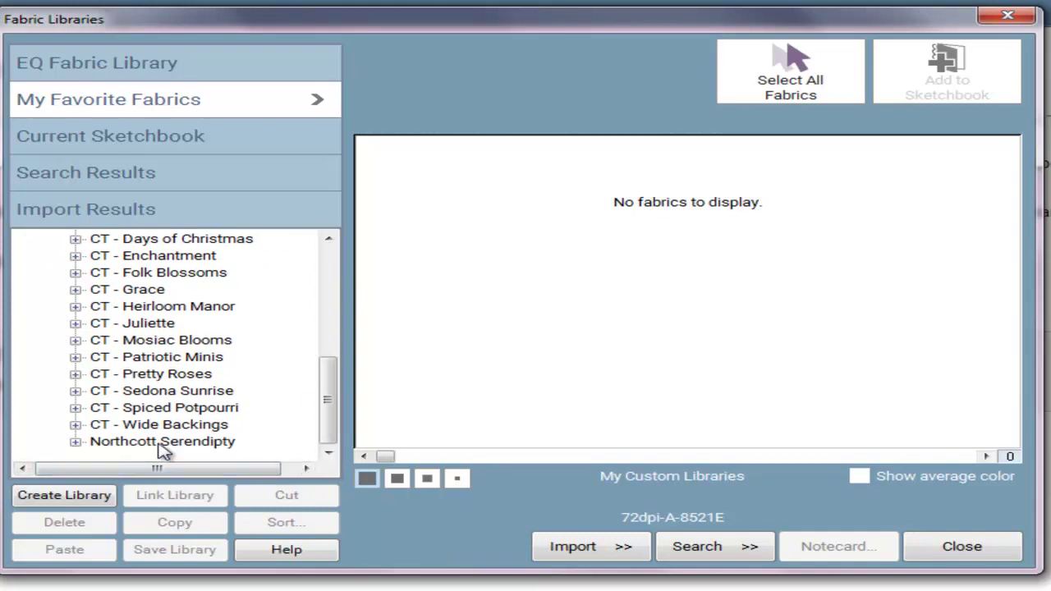
{"action": "left_click", "coordinate": [77, 443]}
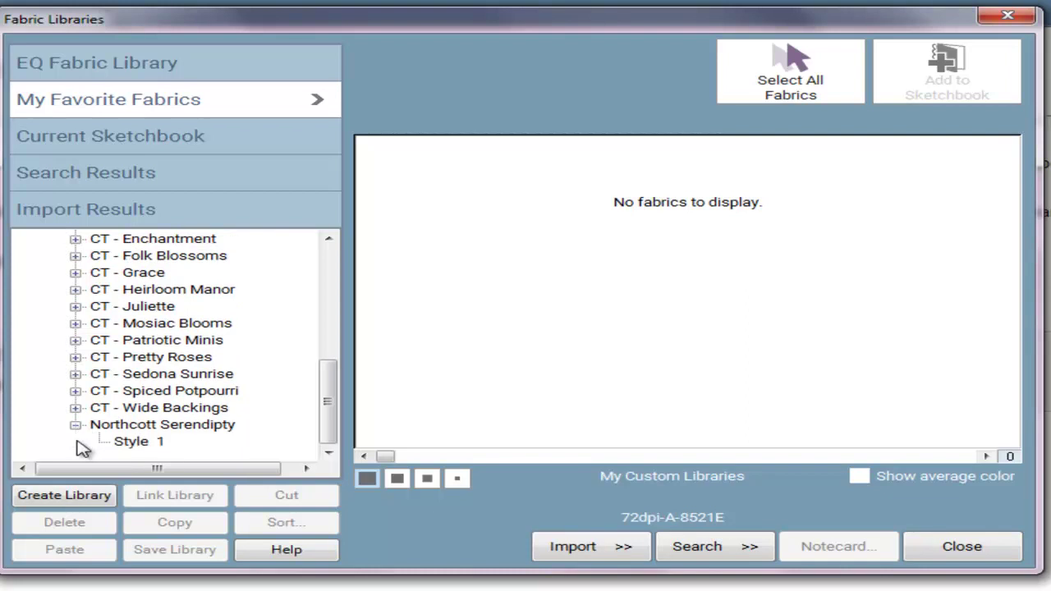
{"action": "left_click", "coordinate": [136, 444]}
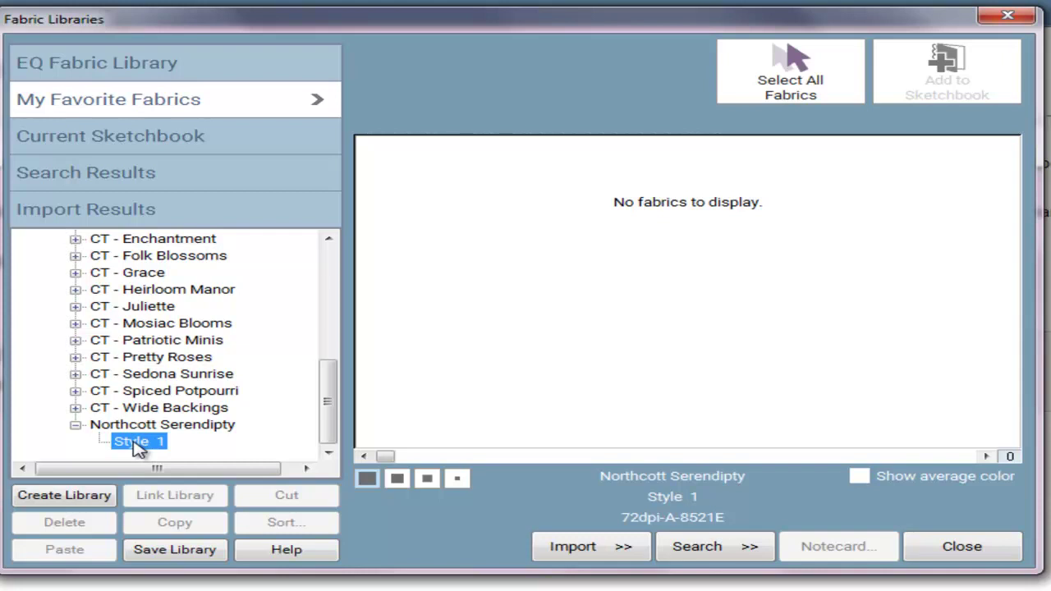
{"action": "right_click", "coordinate": [137, 448]}
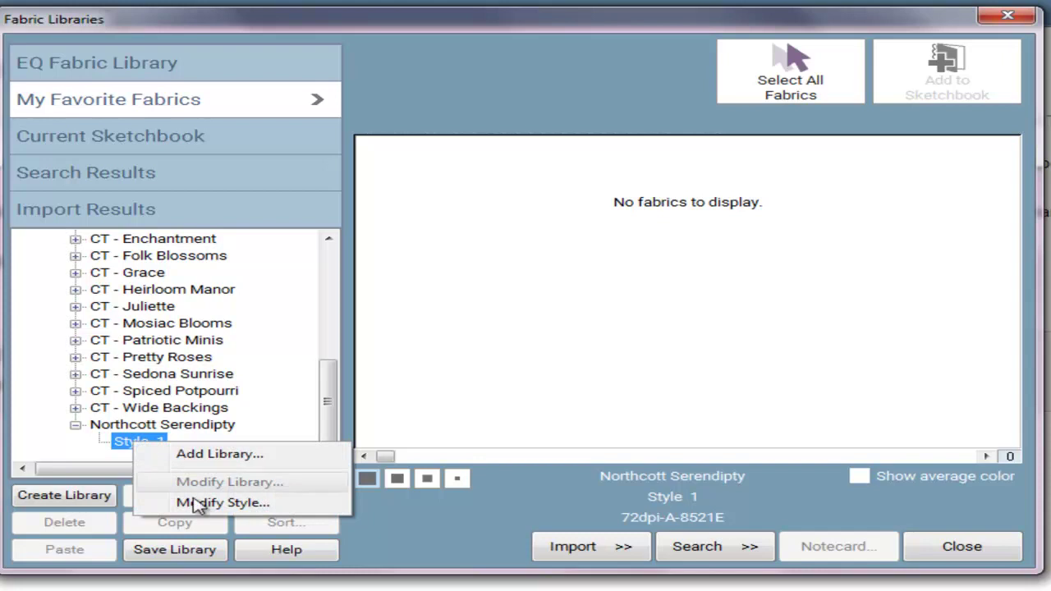
{"action": "left_click", "coordinate": [222, 503]}
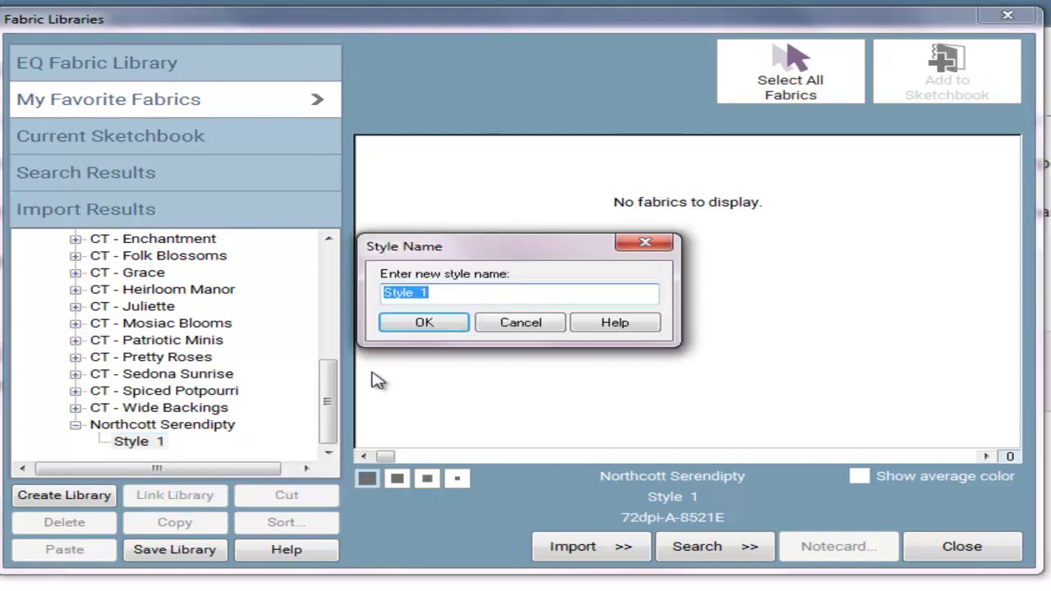
{"action": "key", "text": "BackSpace"}
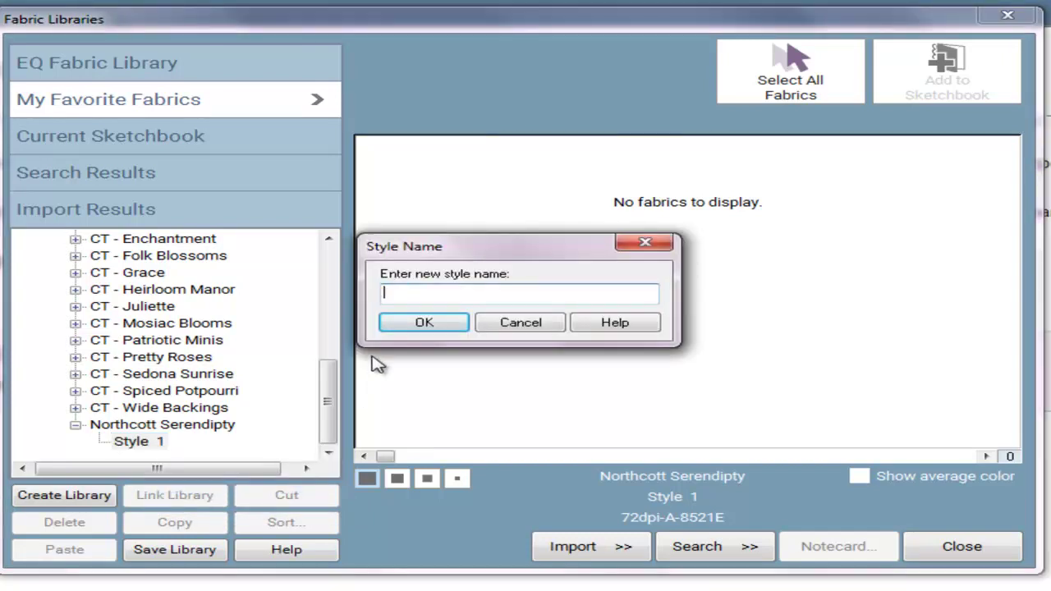
{"action": "type", "text": "Sa"}
{"action": "key", "text": "BackSpace"}
{"action": "key", "text": "BackSpace"}
{"action": "type", "text": "All fFabrics"}
{"action": "left_click", "coordinate": [424, 325]}
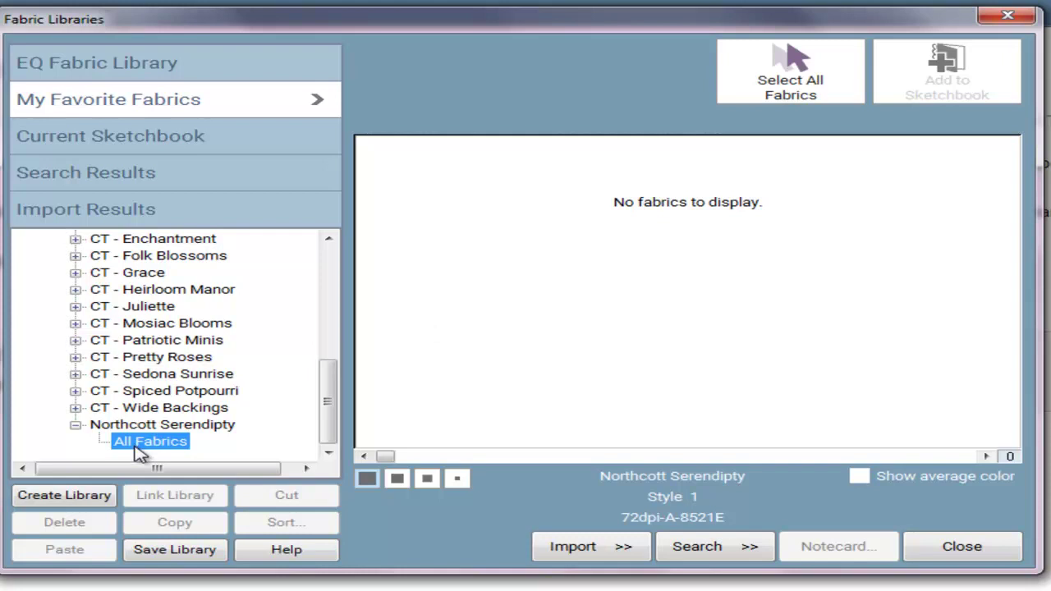
Copy every fabric in Import Results, then return to Northcott Serendipty's All Fabrics style.
{"action": "left_click", "coordinate": [135, 210]}
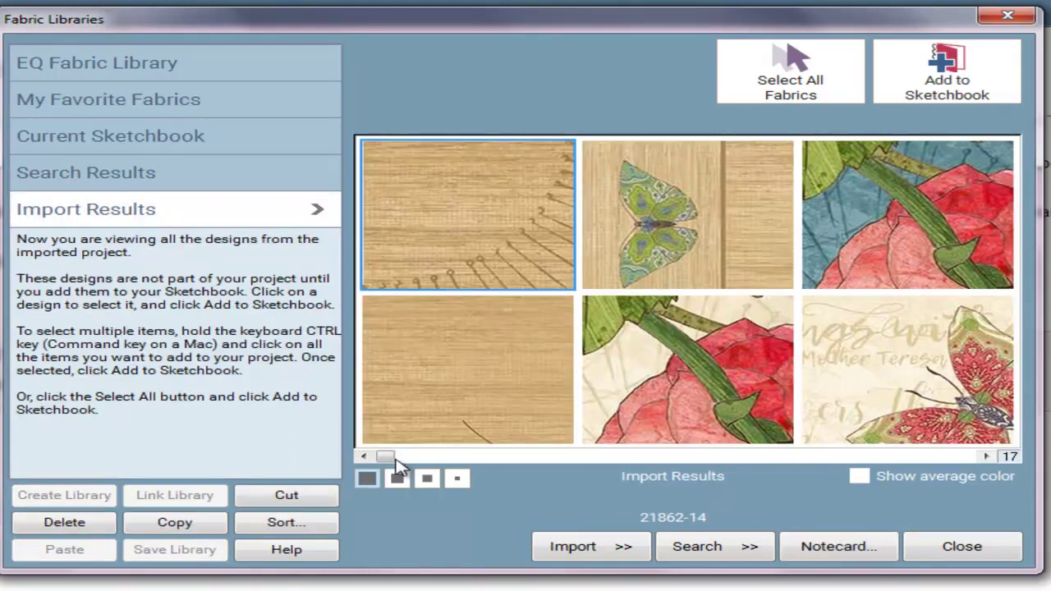
{"action": "left_click_drag", "start_coordinate": [394, 458], "coordinate": [454, 457]}
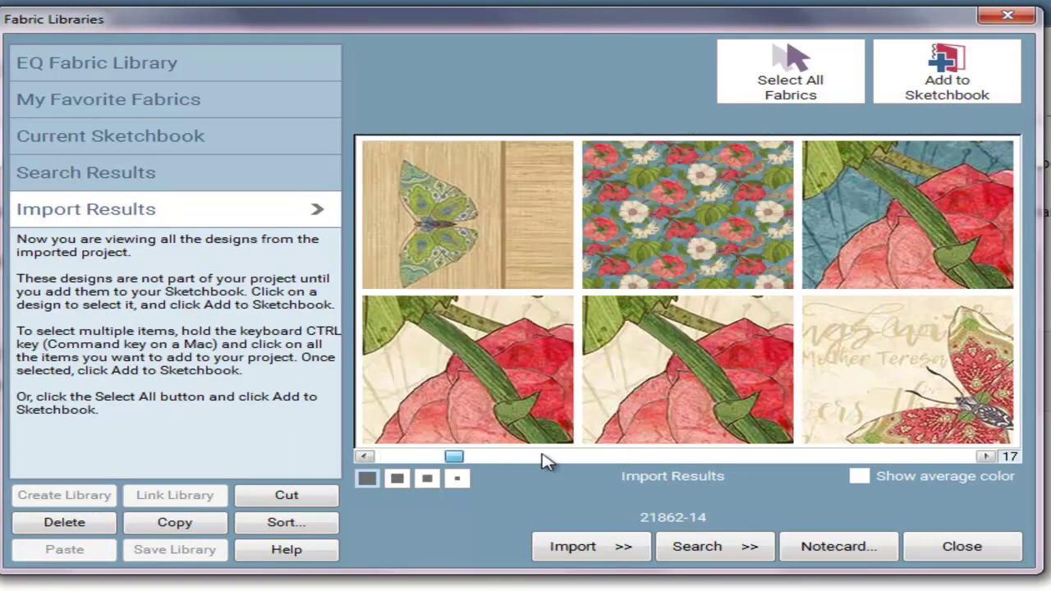
{"action": "left_click_drag", "start_coordinate": [548, 462], "coordinate": [946, 450]}
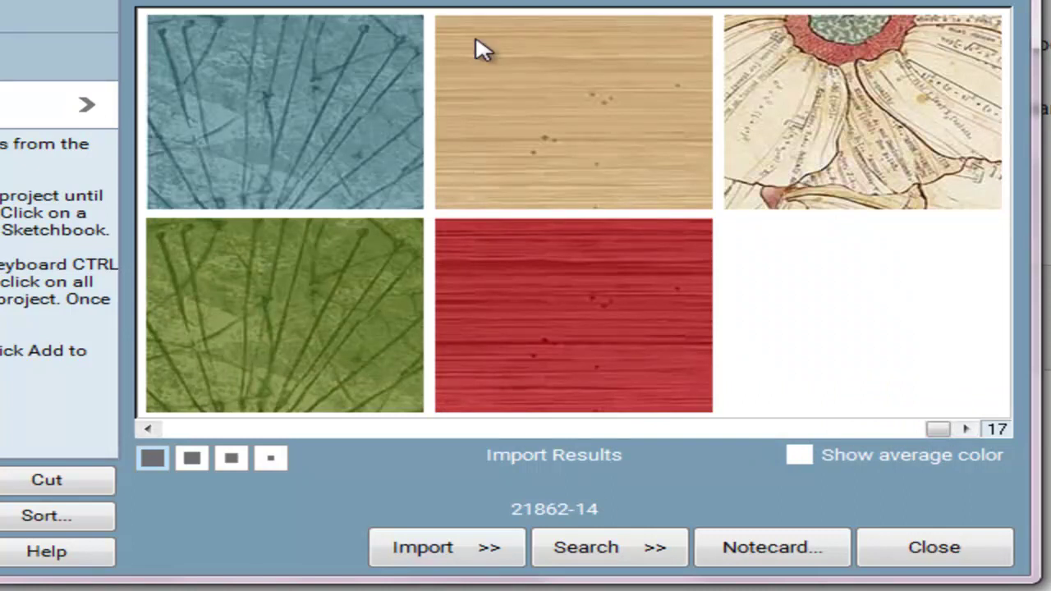
{"action": "key", "text": "ctrl+a"}
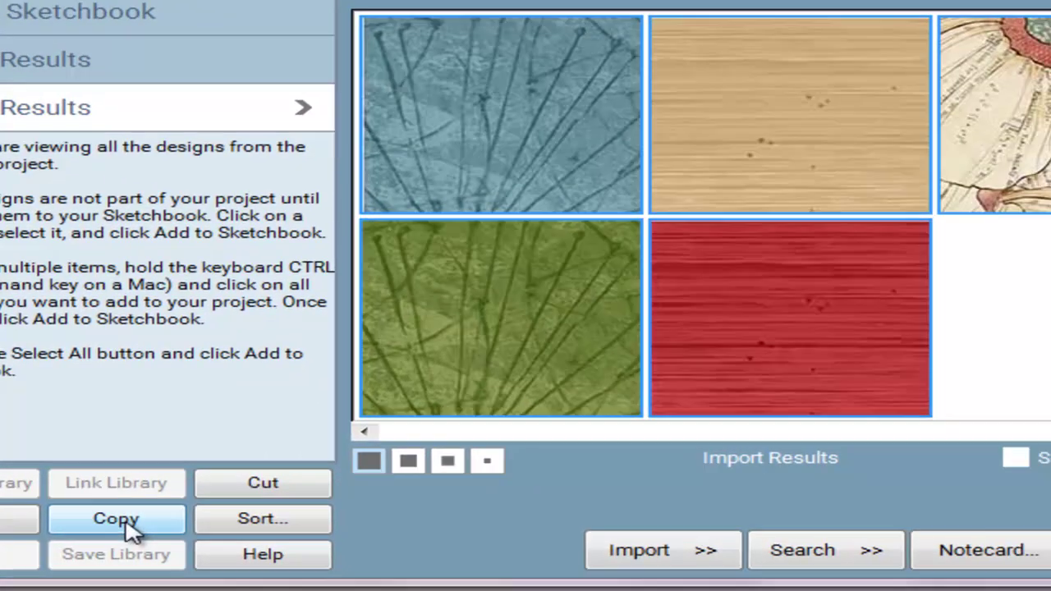
{"action": "left_click", "coordinate": [494, 575]}
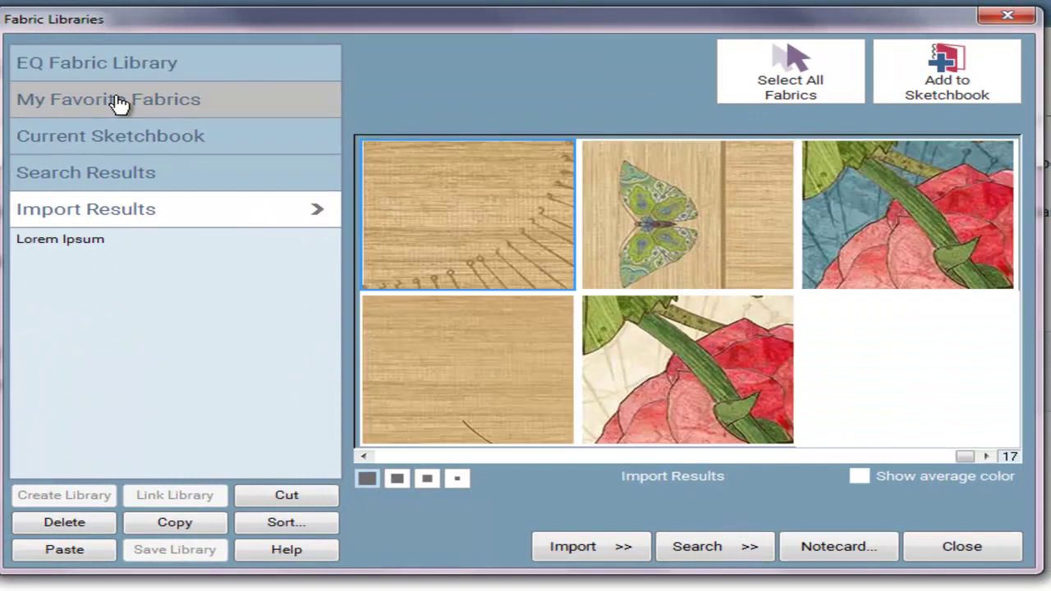
{"action": "left_click", "coordinate": [117, 103]}
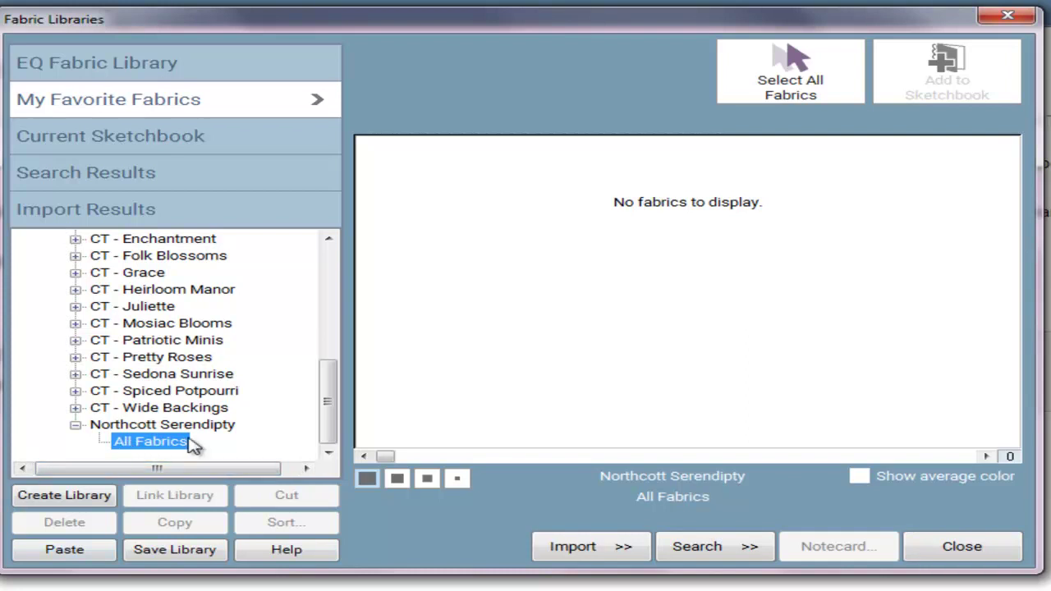
Paste the 17 Serendipity fabrics into All Fabrics and save the library.
{"action": "left_click", "coordinate": [46, 550]}
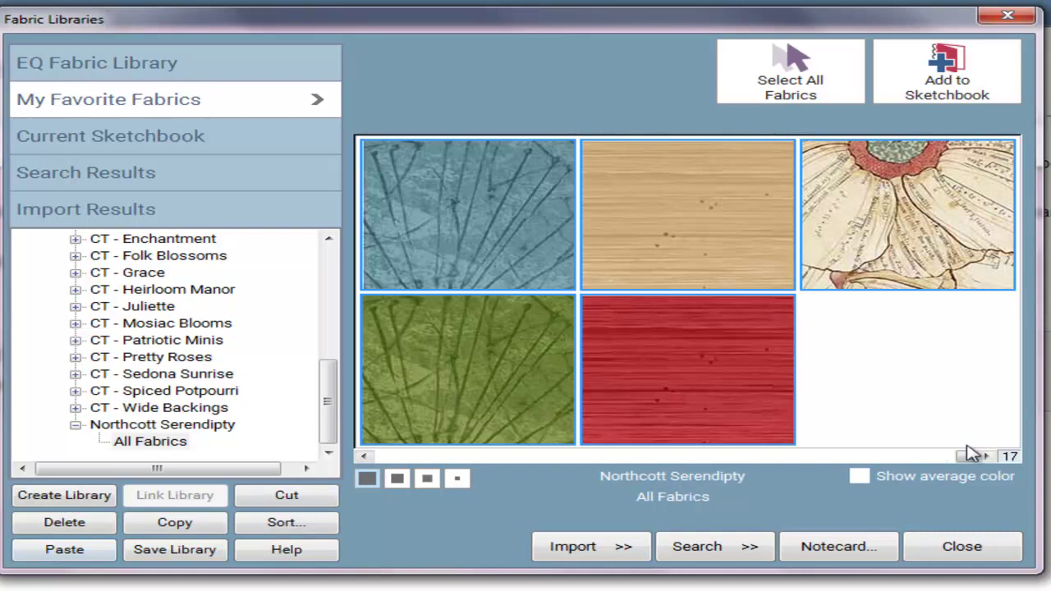
{"action": "left_click_drag", "start_coordinate": [964, 458], "coordinate": [340, 480]}
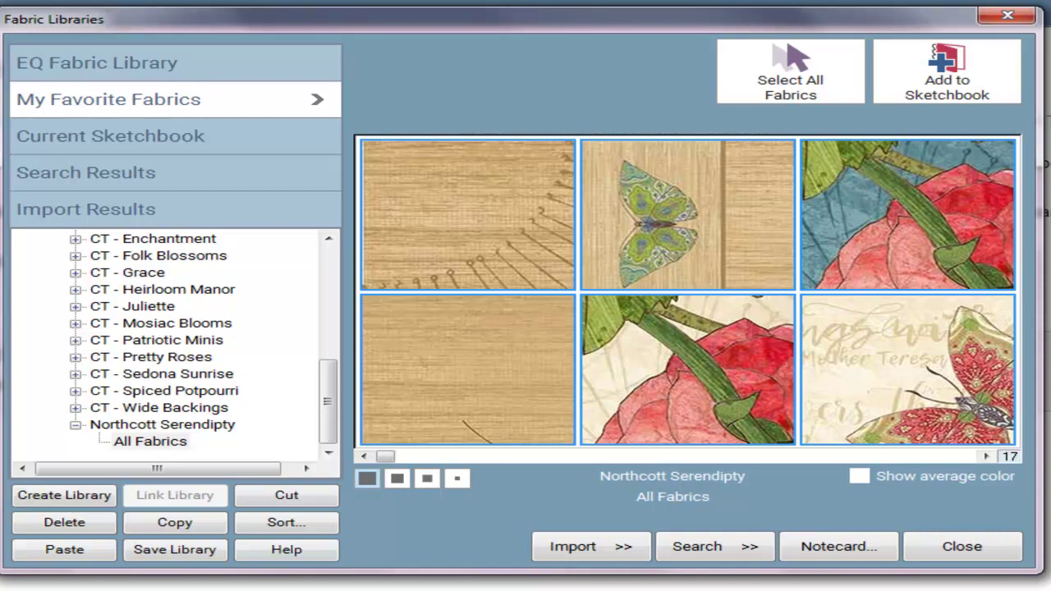
{"action": "left_click", "coordinate": [174, 552]}
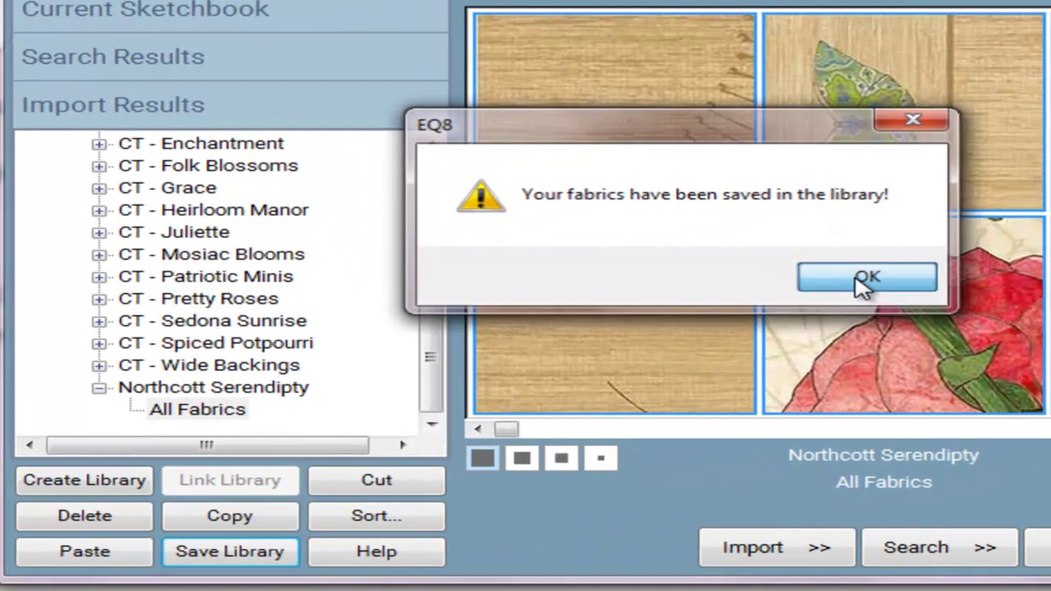
{"action": "left_click", "coordinate": [862, 279]}
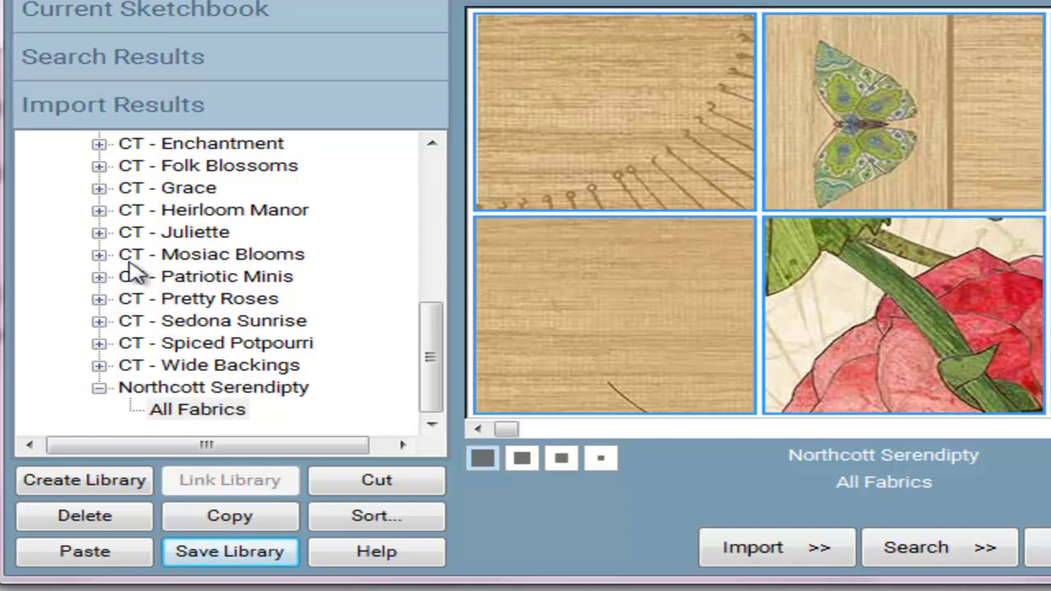
Delete all the imported fabrics from Import Results, confirming the deletion.
{"action": "left_click", "coordinate": [126, 109]}
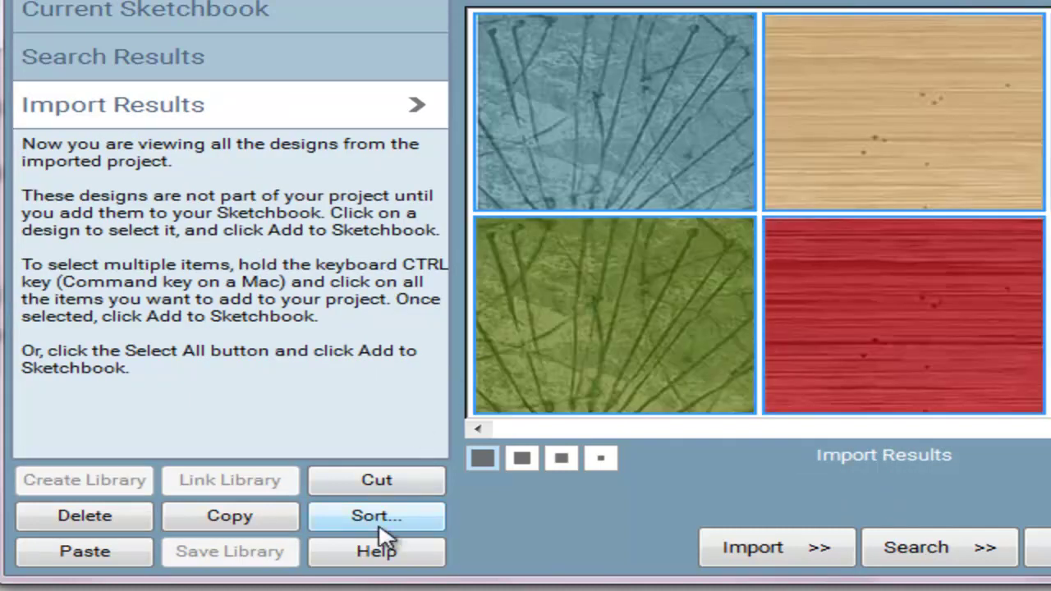
{"action": "left_click", "coordinate": [97, 523]}
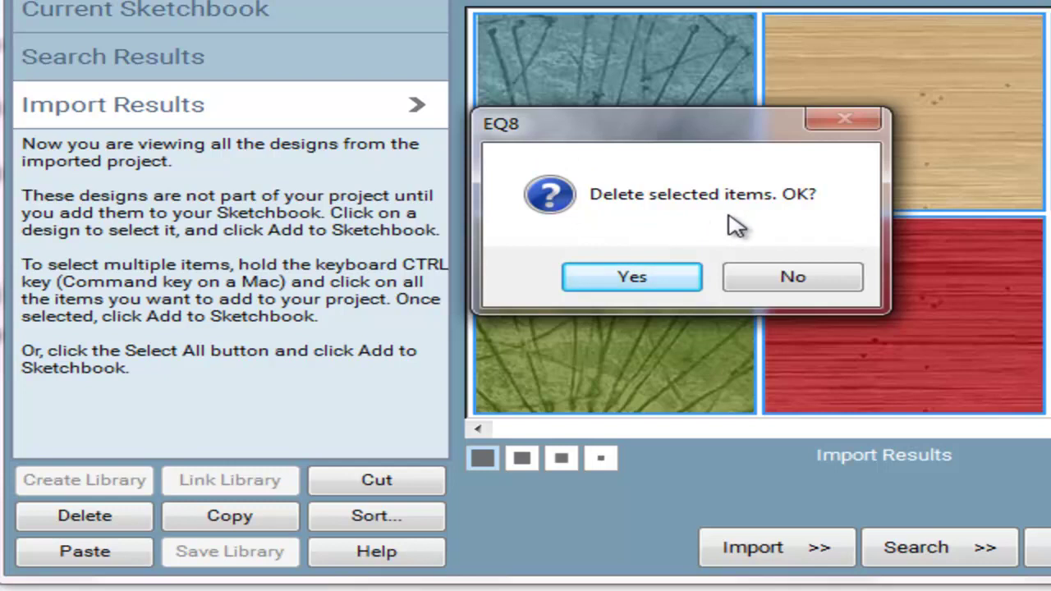
{"action": "left_click", "coordinate": [649, 277]}
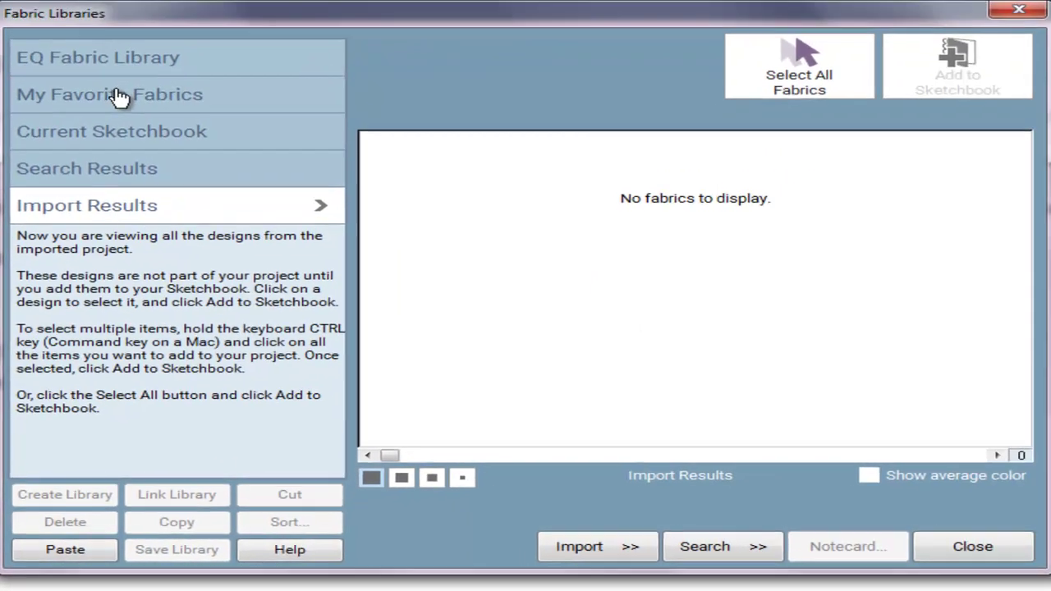
From Northcott Serendipty's All Fabrics, add the blue-background rose fabric 21865-44 to the sketchbook.
{"action": "left_click", "coordinate": [119, 97]}
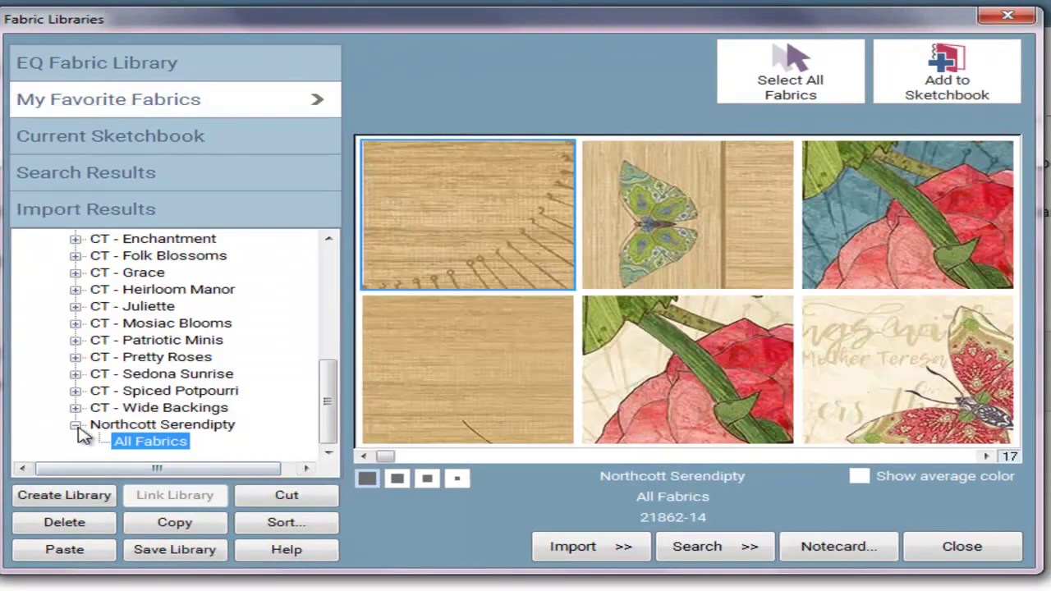
{"action": "left_click", "coordinate": [76, 426]}
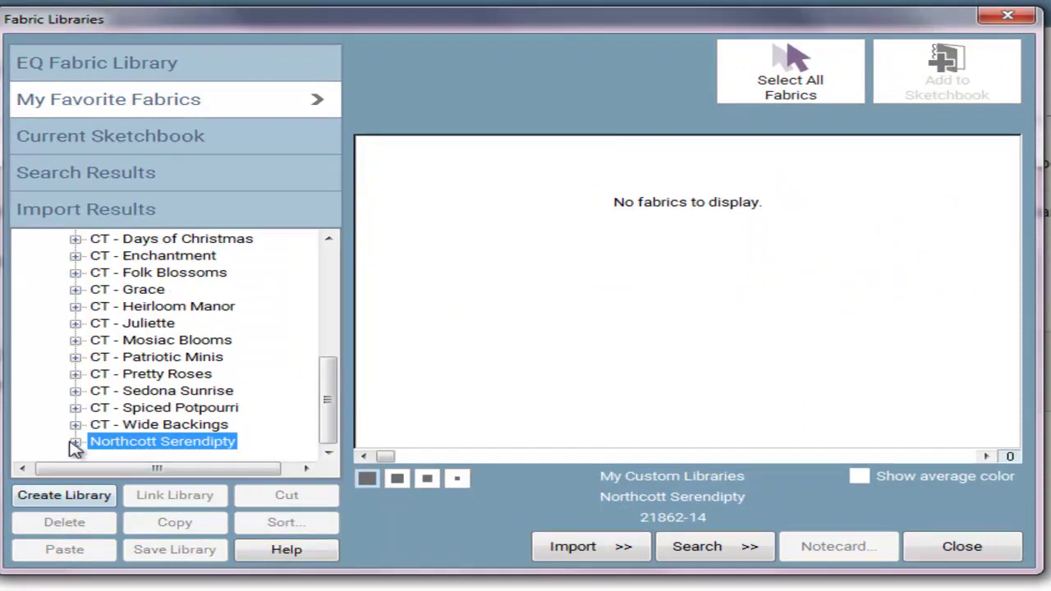
{"action": "left_click", "coordinate": [75, 443]}
{"action": "left_click", "coordinate": [144, 444]}
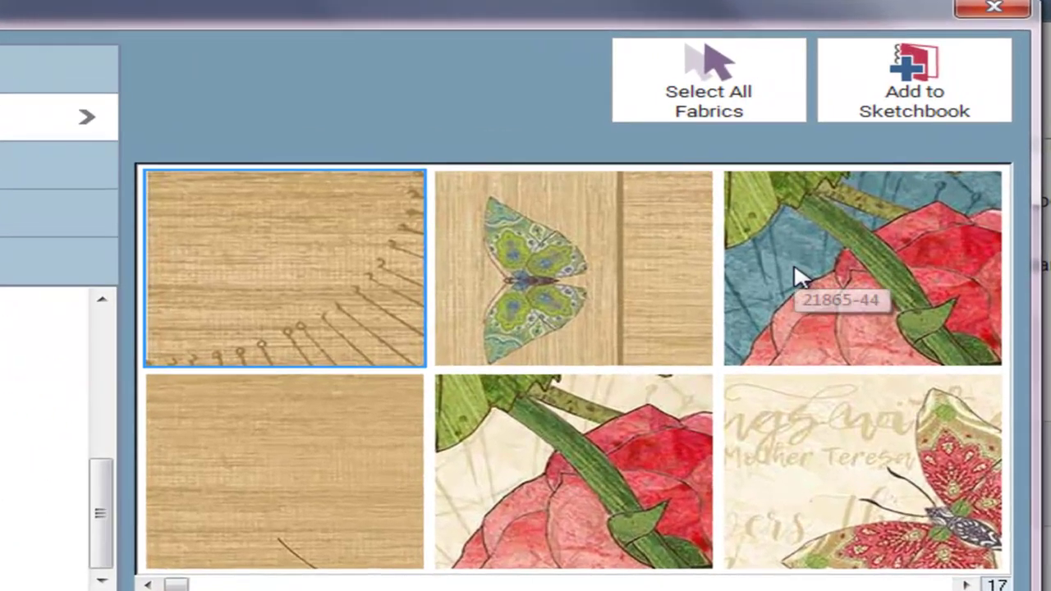
{"action": "left_click", "coordinate": [860, 223]}
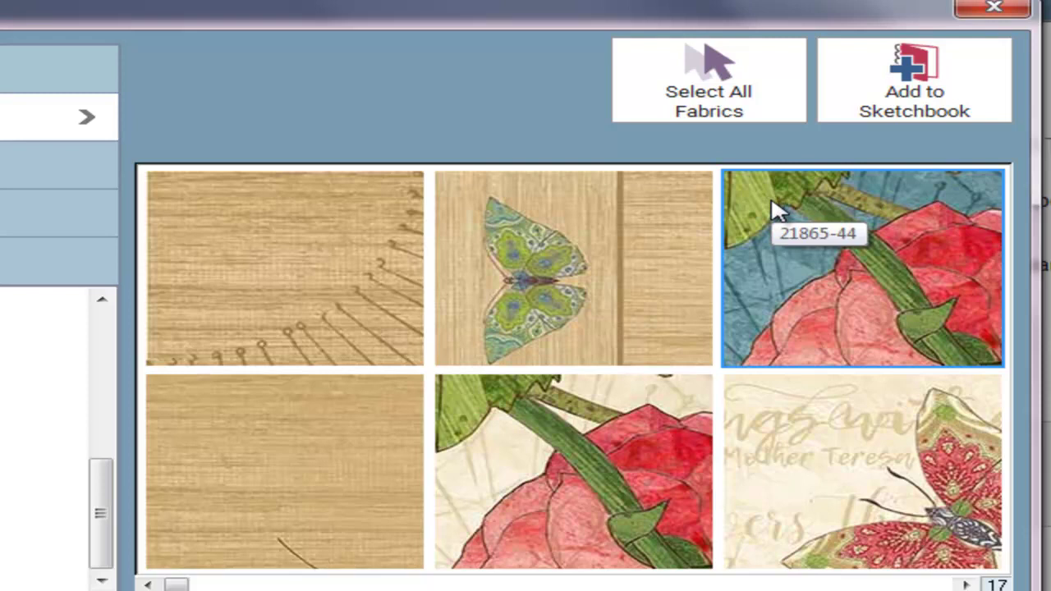
{"action": "left_click", "coordinate": [911, 72]}
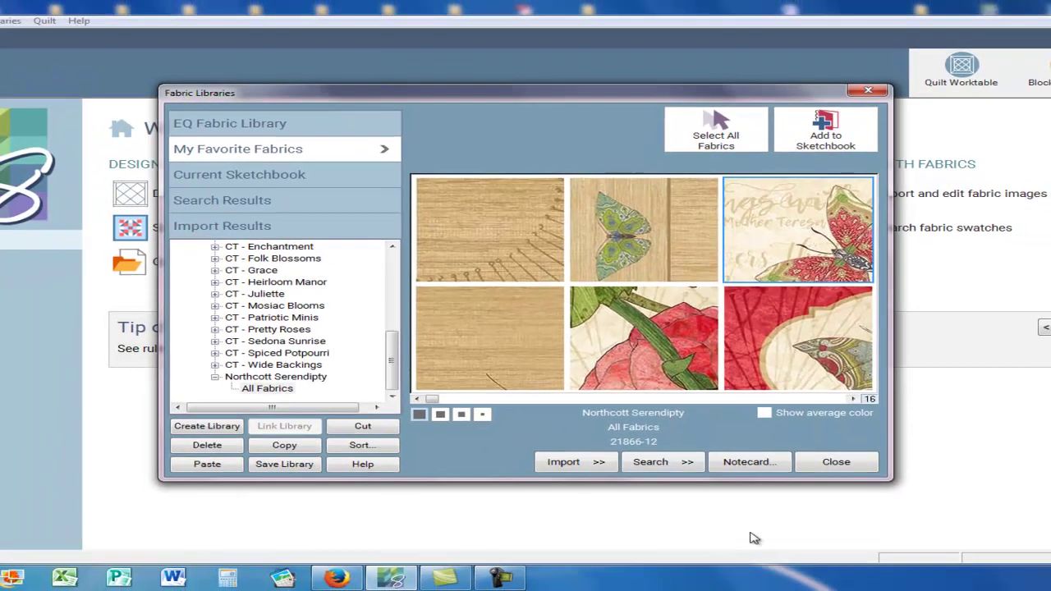
Close the libraries and view the Project Sketchbook fabrics, scrolled to 21865-44 at the end.
{"action": "left_click", "coordinate": [846, 463]}
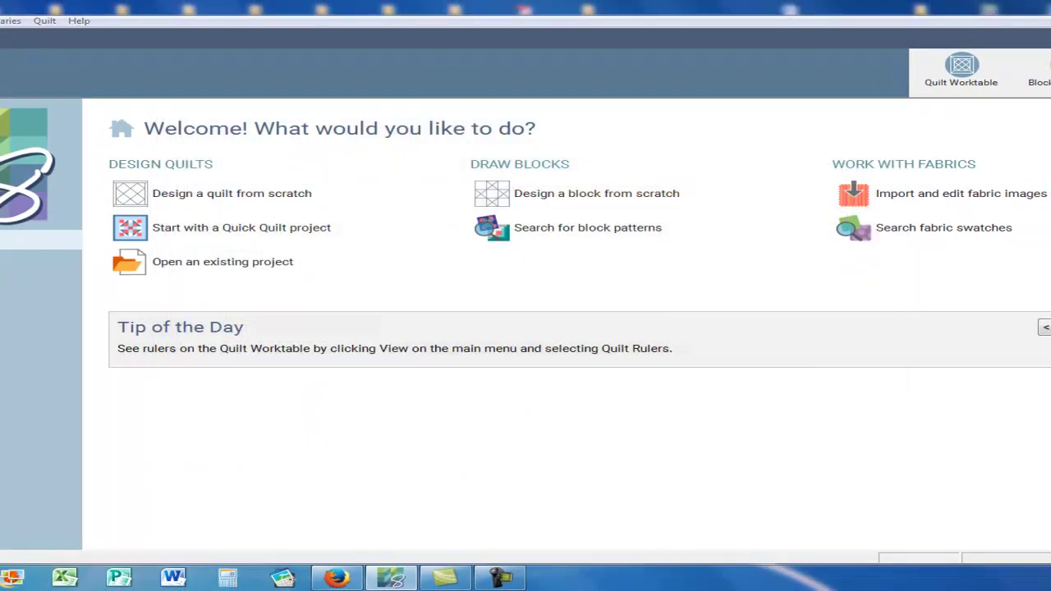
{"action": "key", "text": "F8"}
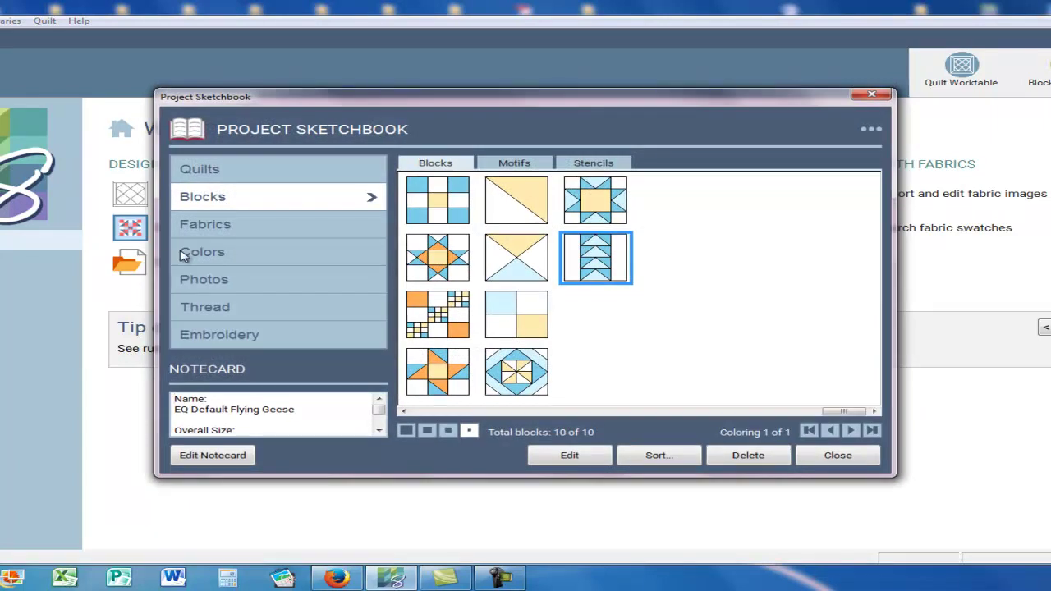
{"action": "left_click", "coordinate": [220, 230]}
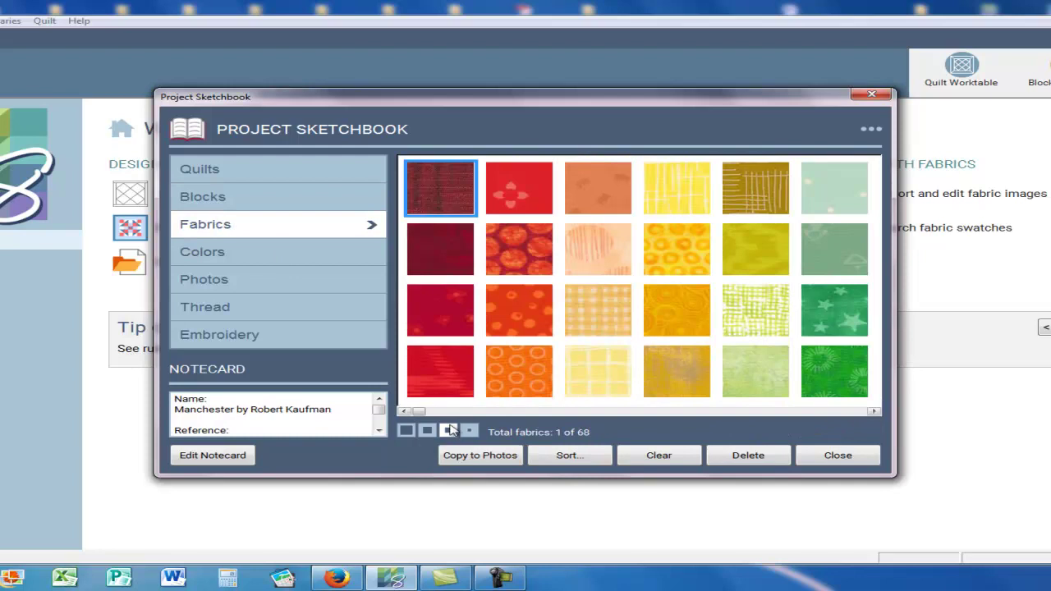
{"action": "left_click_drag", "start_coordinate": [420, 411], "coordinate": [842, 388]}
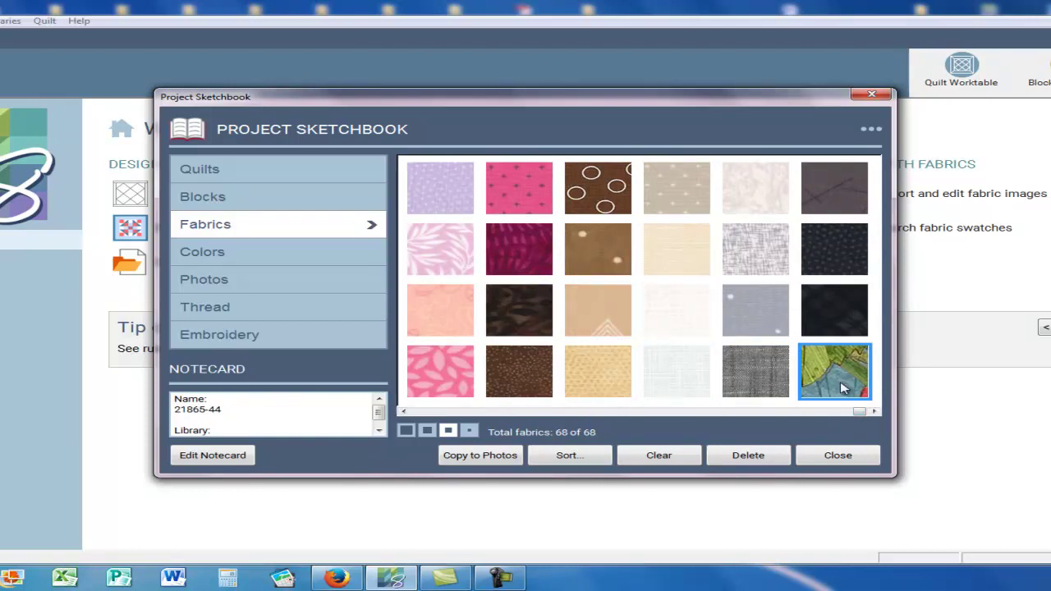